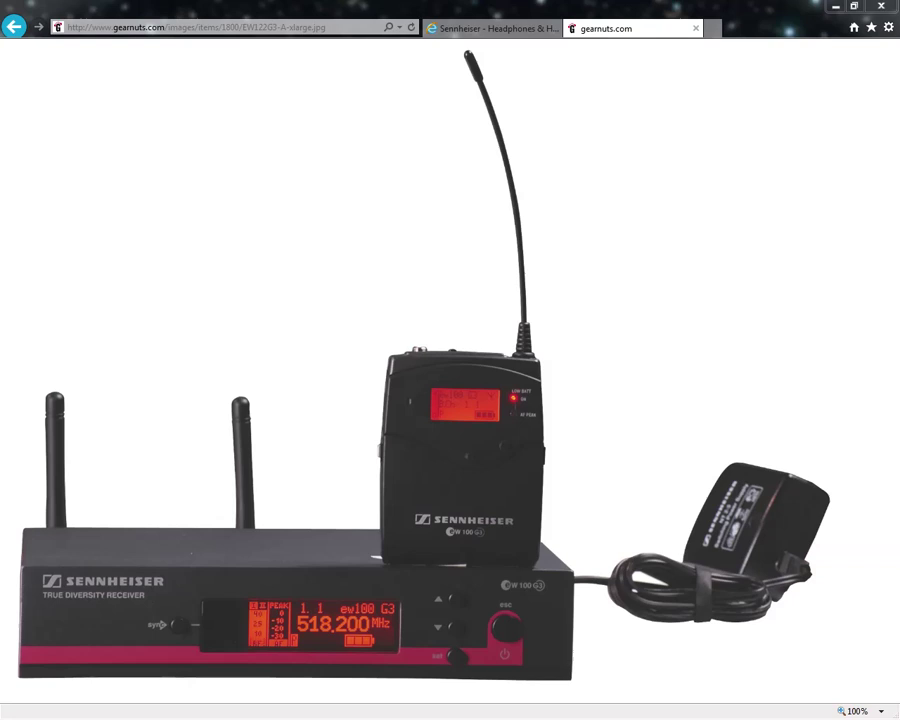
# Open the Frequency Finder from the Sennheiser site's Microphones & Wireless Systems page.
pyautogui.click(492, 28)
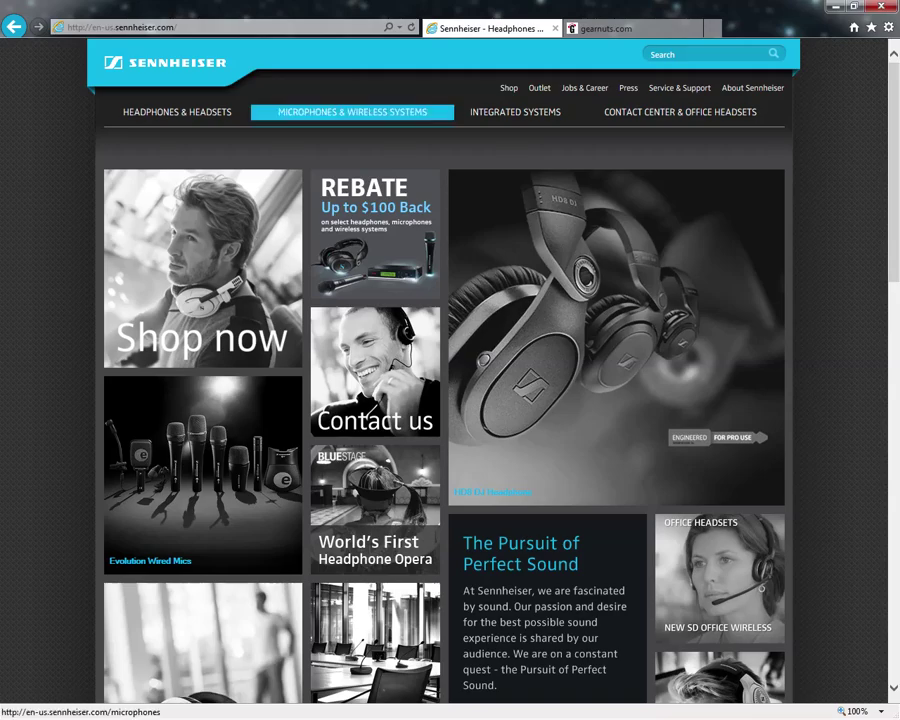
pyautogui.click(352, 111)
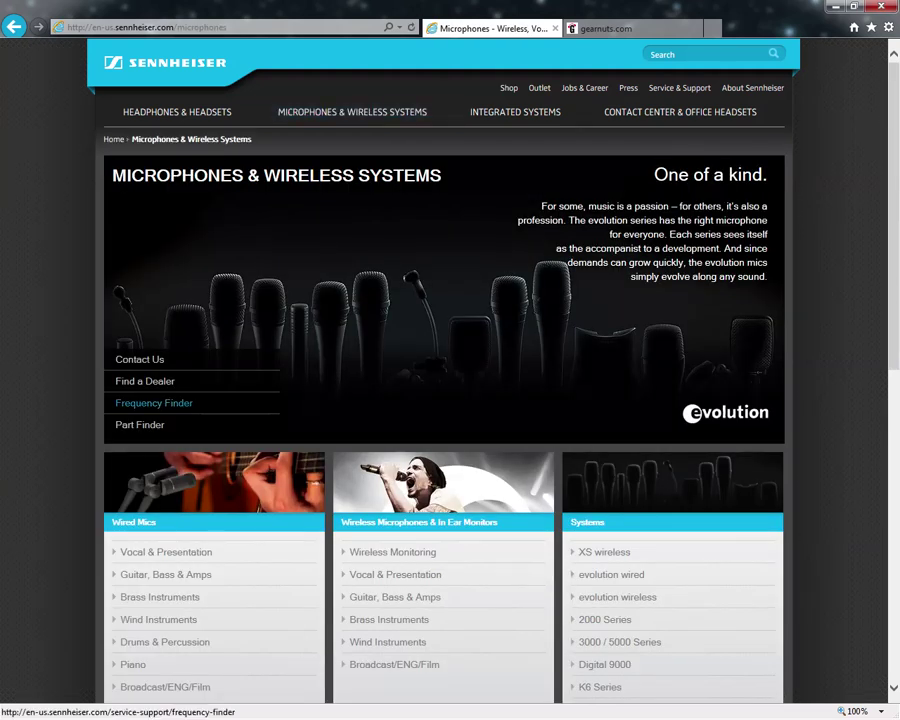
pyautogui.click(153, 402)
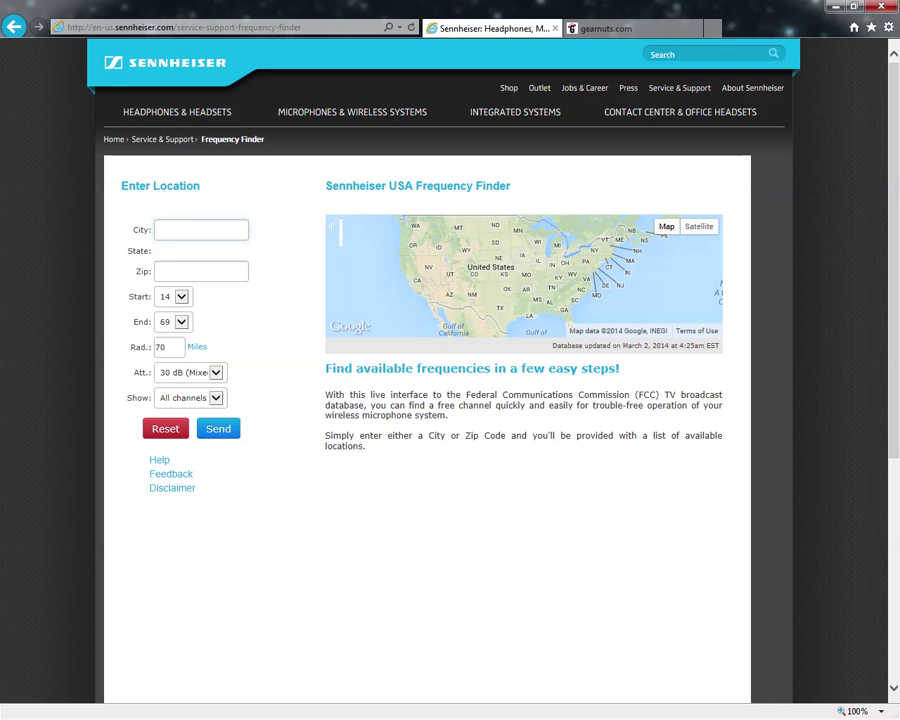
pyautogui.write('9')
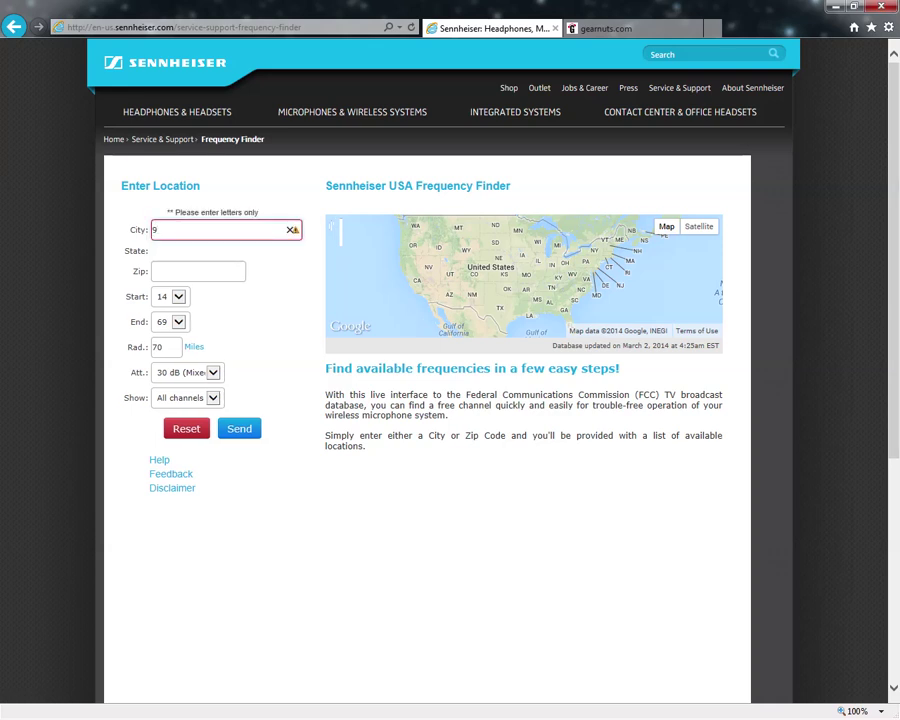
pyautogui.write('3065')
pyautogui.click(213, 372)
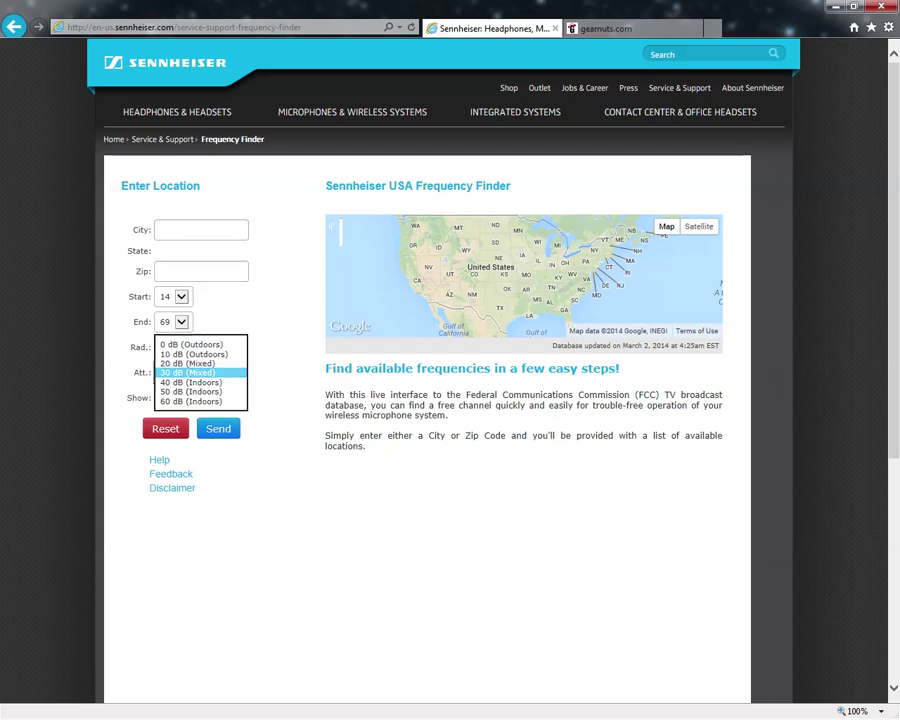
pyautogui.click(188, 372)
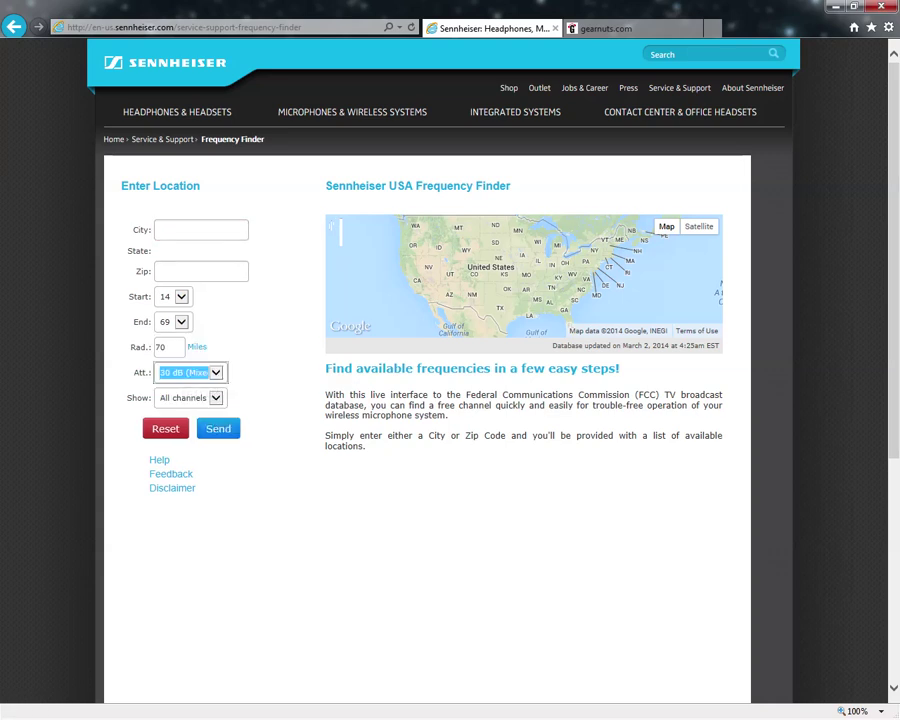
# Search for available wireless frequencies around zip code 93065 (Simi Valley, CA) with the default search settings.
pyautogui.click(200, 229)
pyautogui.click(200, 271)
pyautogui.write('93065')
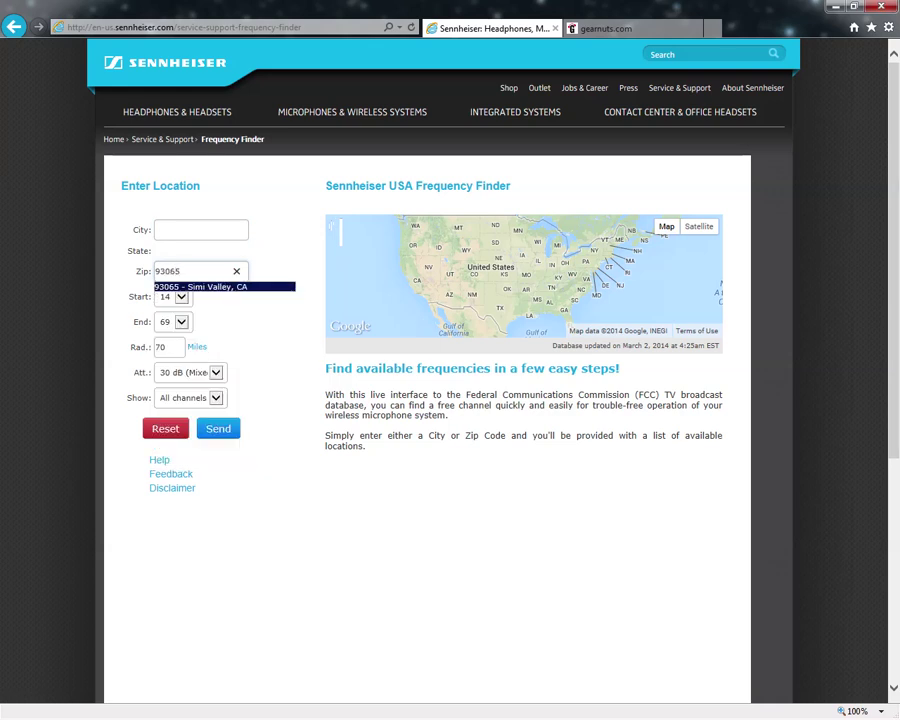
pyautogui.press('Return')
pyautogui.click(218, 428)
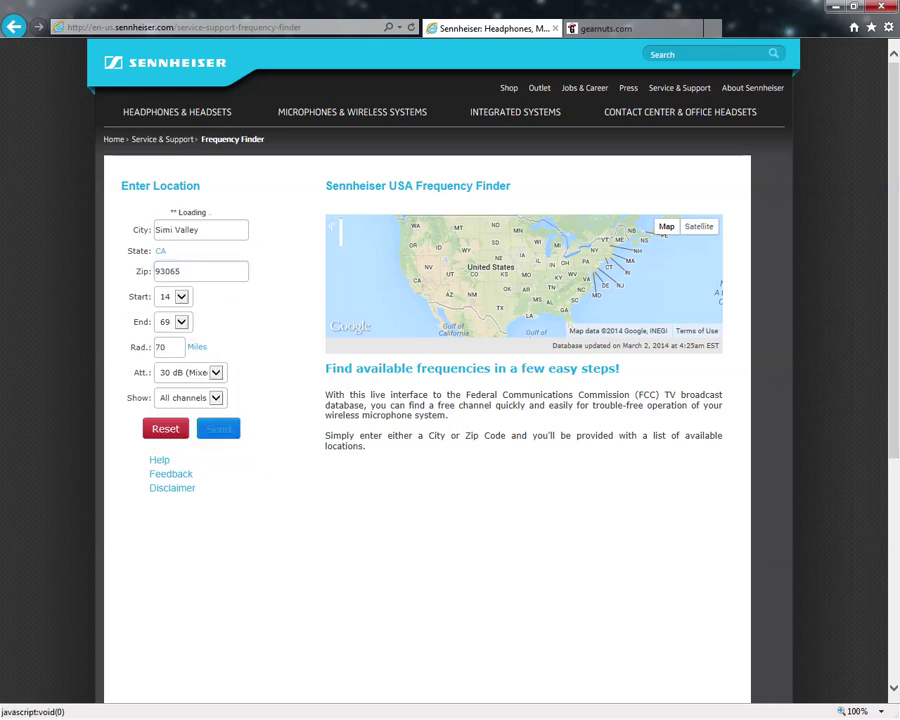
pyautogui.scroll(-2, 523, 429)
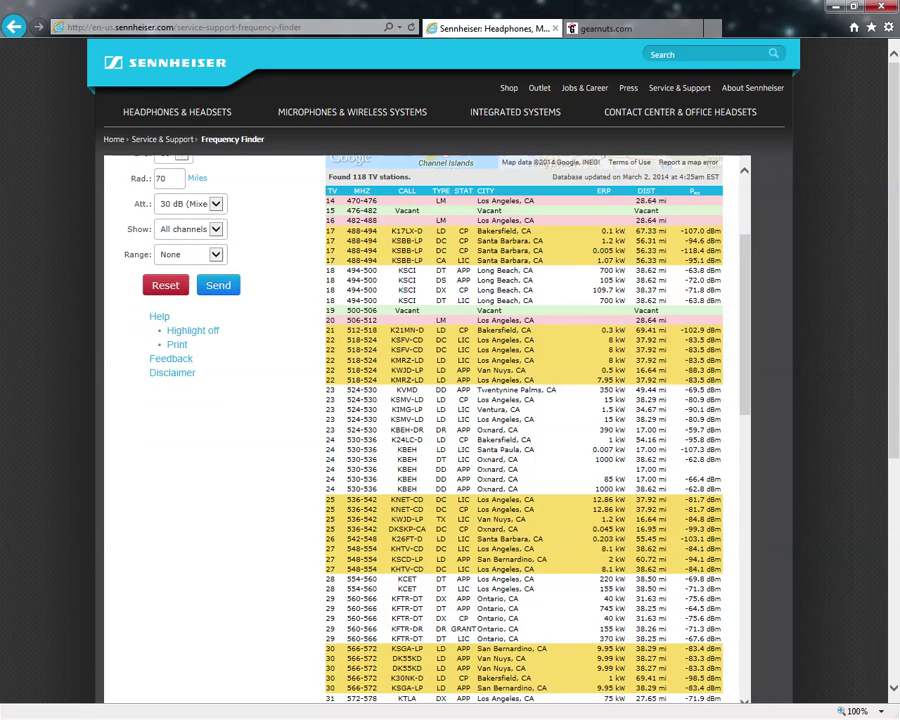
pyautogui.scroll(1, 523, 429)
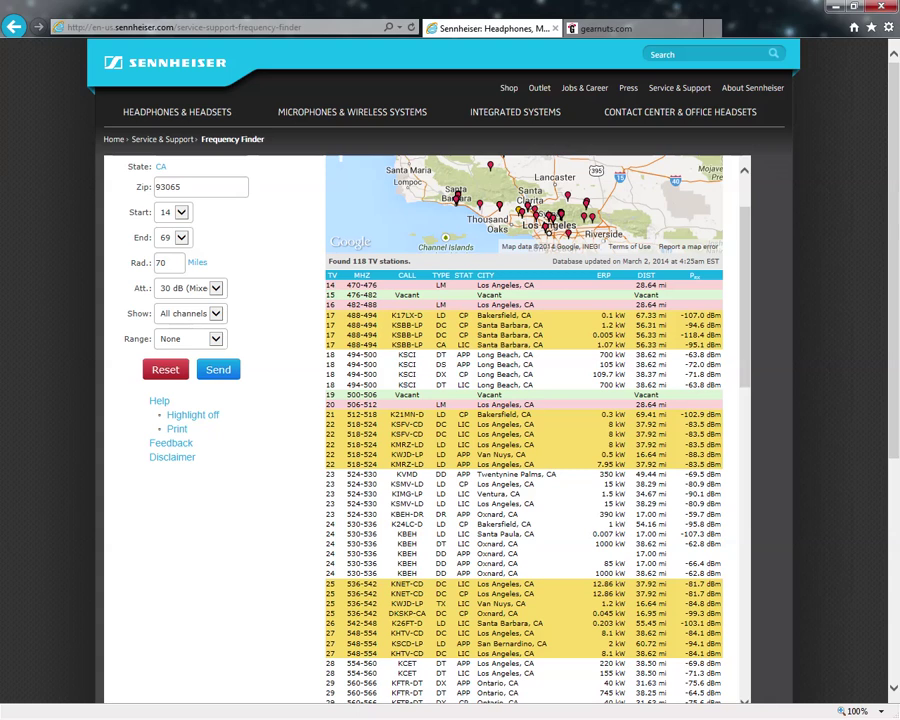
pyautogui.scroll(3, 520, 430)
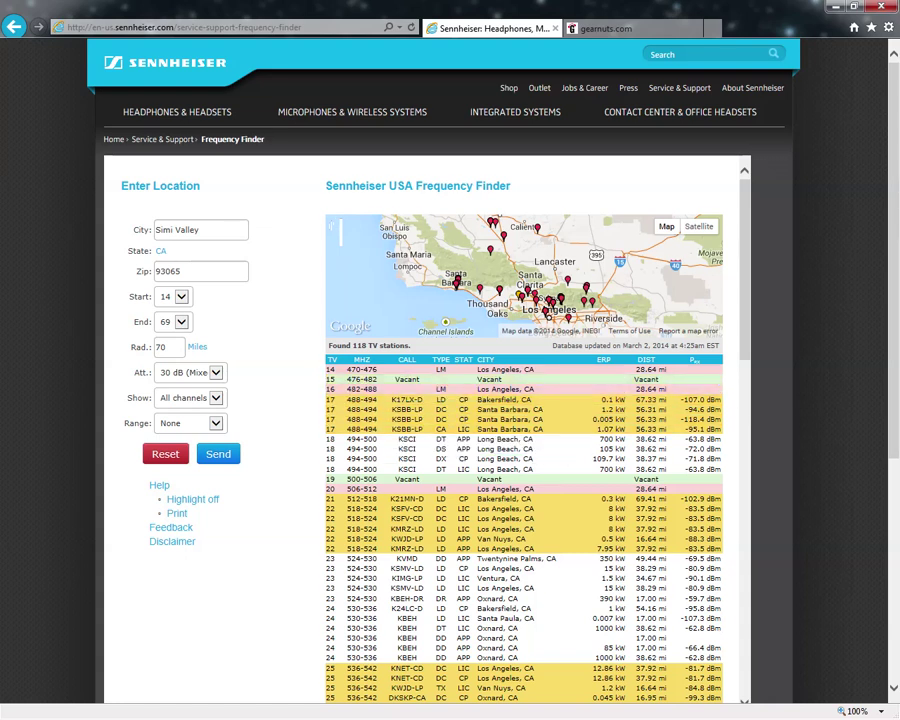
# Read the Recommendation section of the Frequency Finder's help guide, close the guide and review the channel table.
pyautogui.scroll(-1, 159, 400)
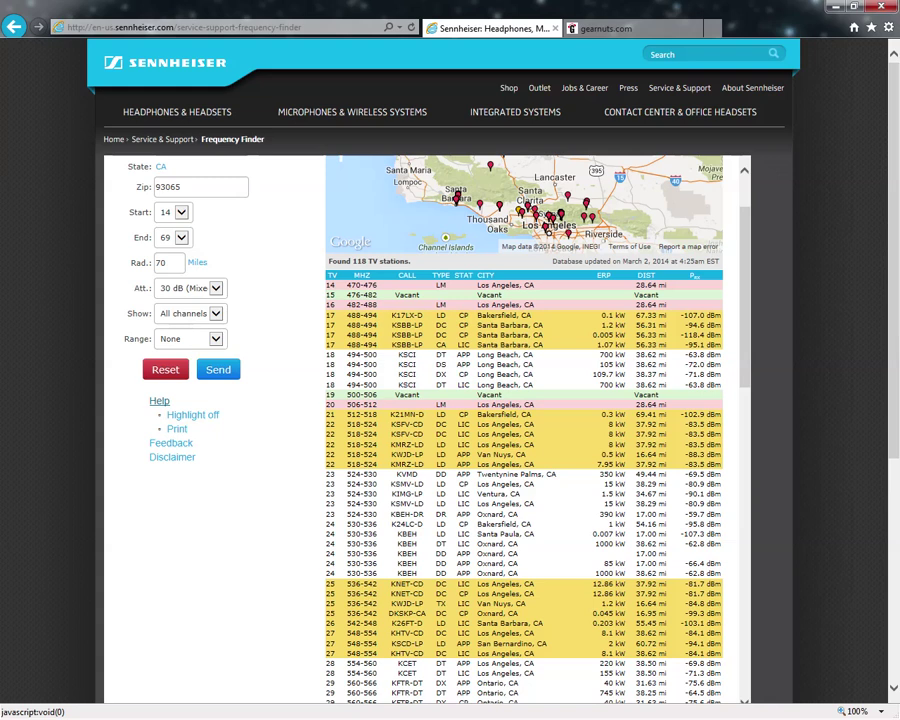
pyautogui.click(159, 400)
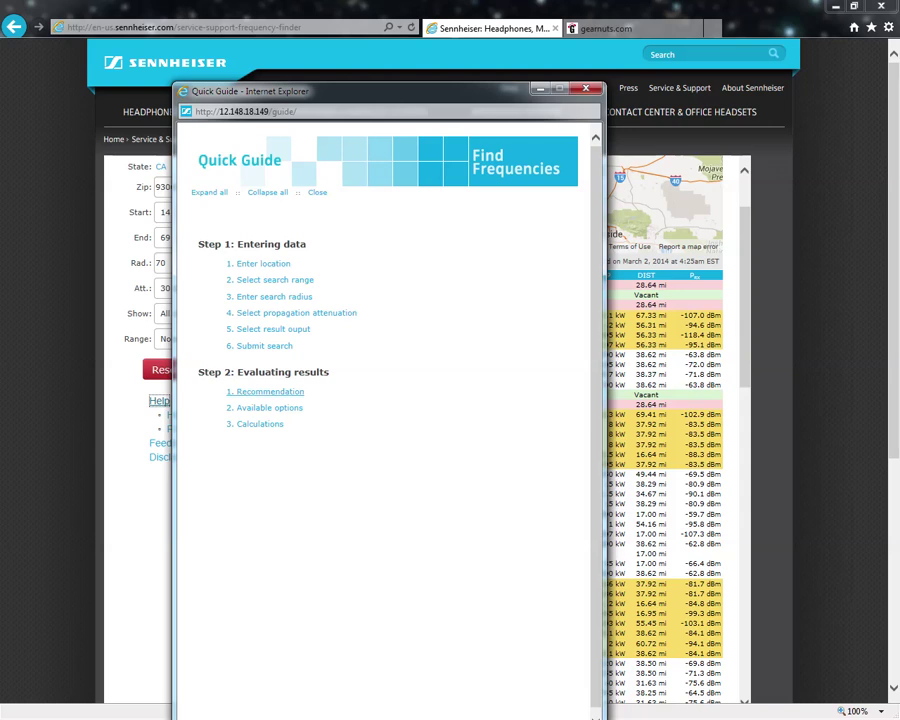
pyautogui.click(270, 391)
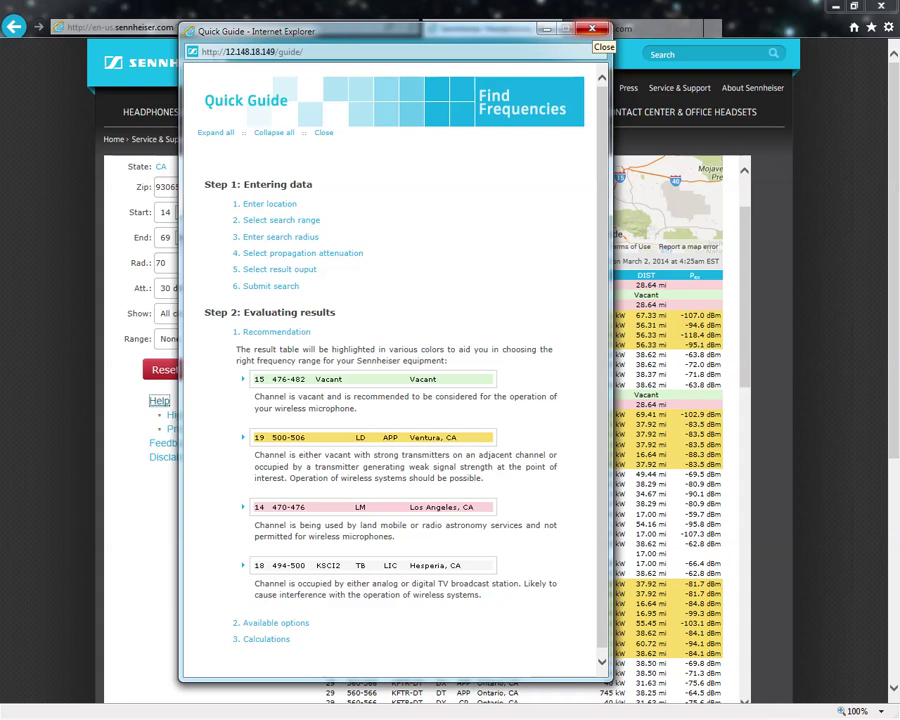
pyautogui.click(592, 28)
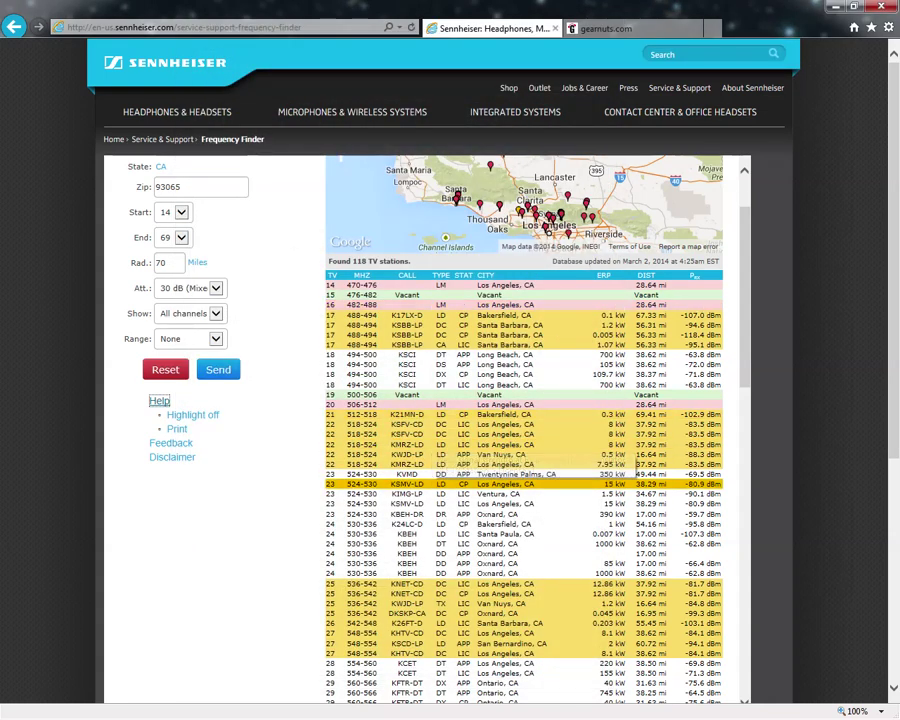
pyautogui.scroll(-2, 520, 480)
pyautogui.scroll(1, 520, 480)
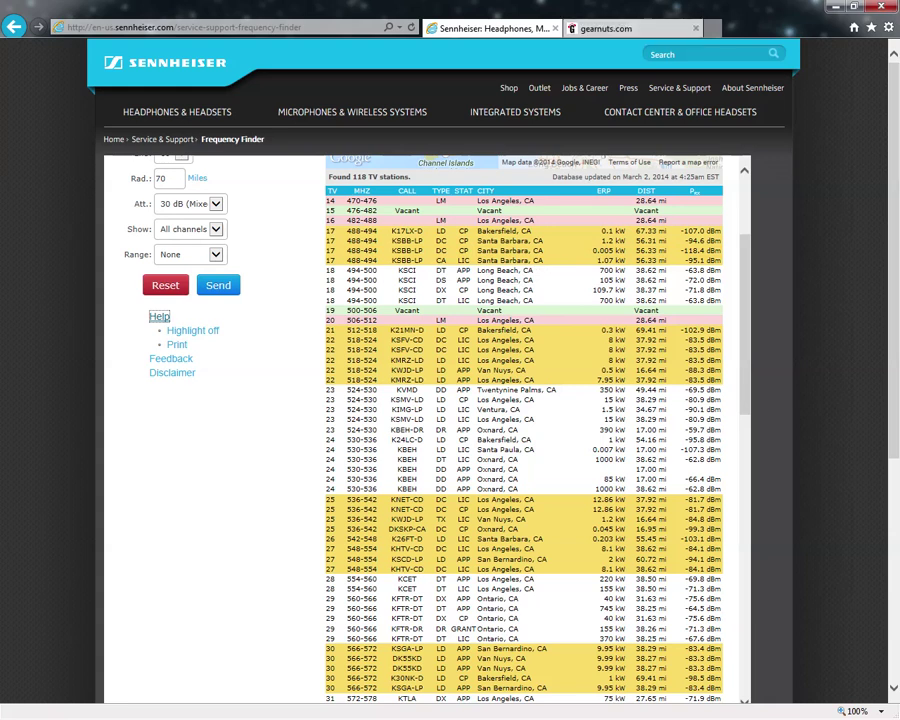
# Search the Sennheiser site for "sifm" in a new tab and look through the SIFM Software page.
pyautogui.middleClick(165, 62)
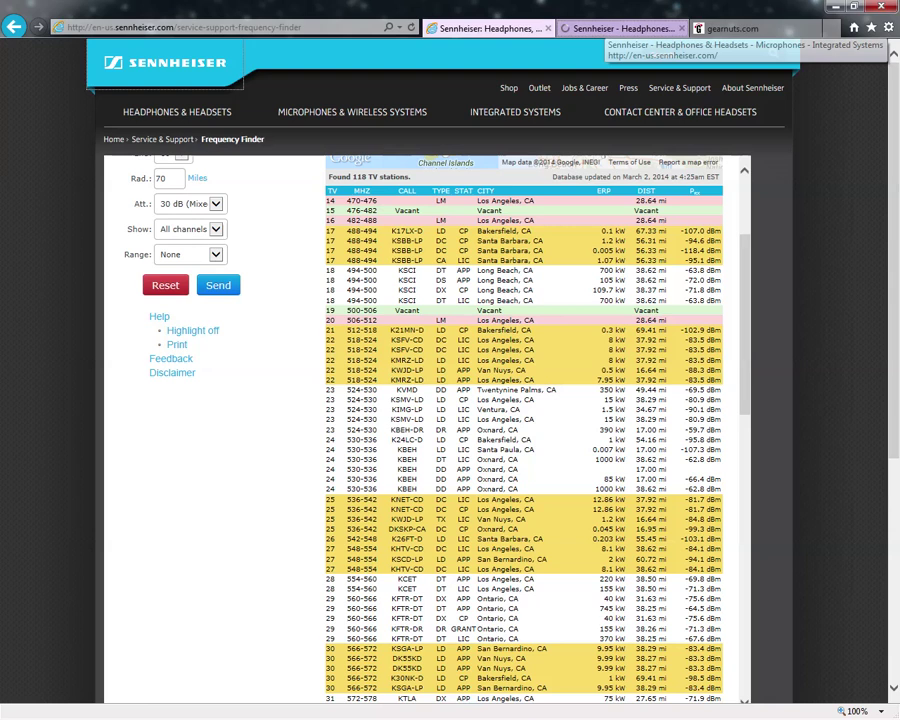
pyautogui.click(620, 28)
pyautogui.click(652, 54)
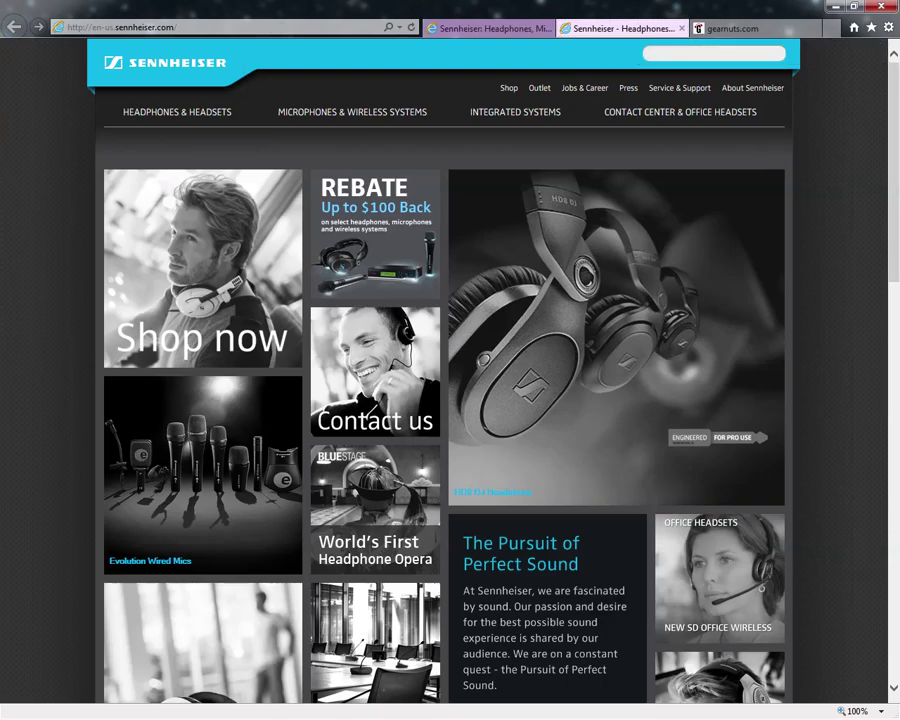
pyautogui.write('sifm')
pyautogui.press('Return')
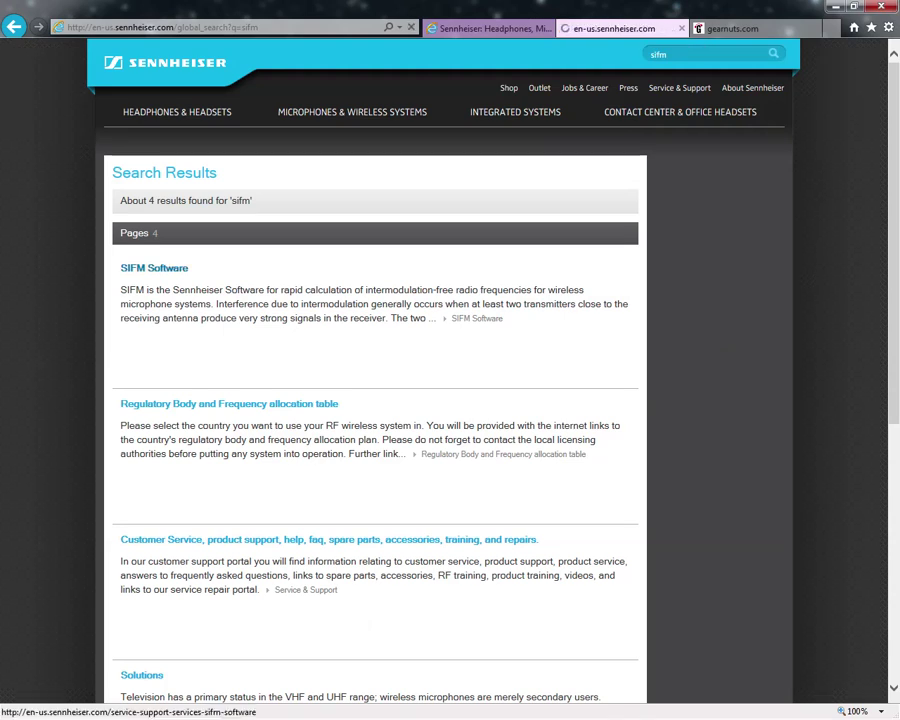
pyautogui.click(154, 268)
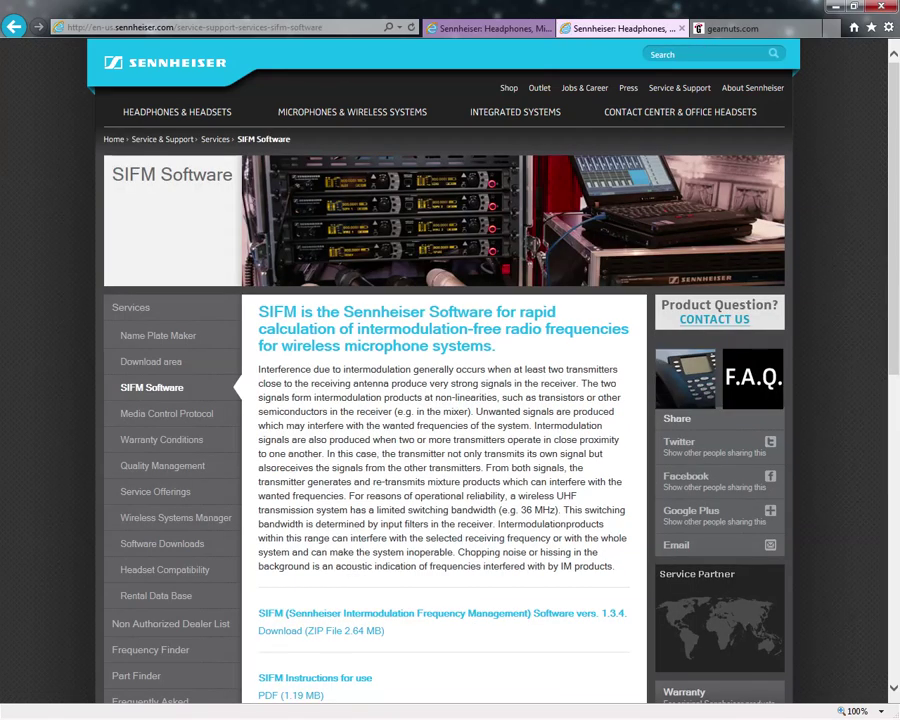
pyautogui.scroll(-2, 450, 400)
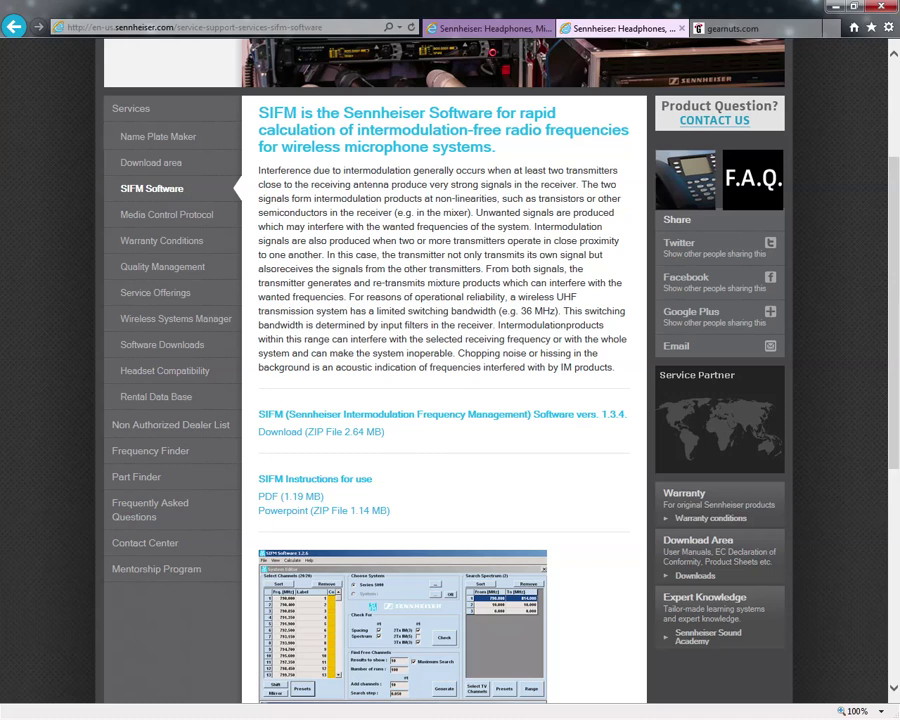
pyautogui.scroll(-2, 445, 400)
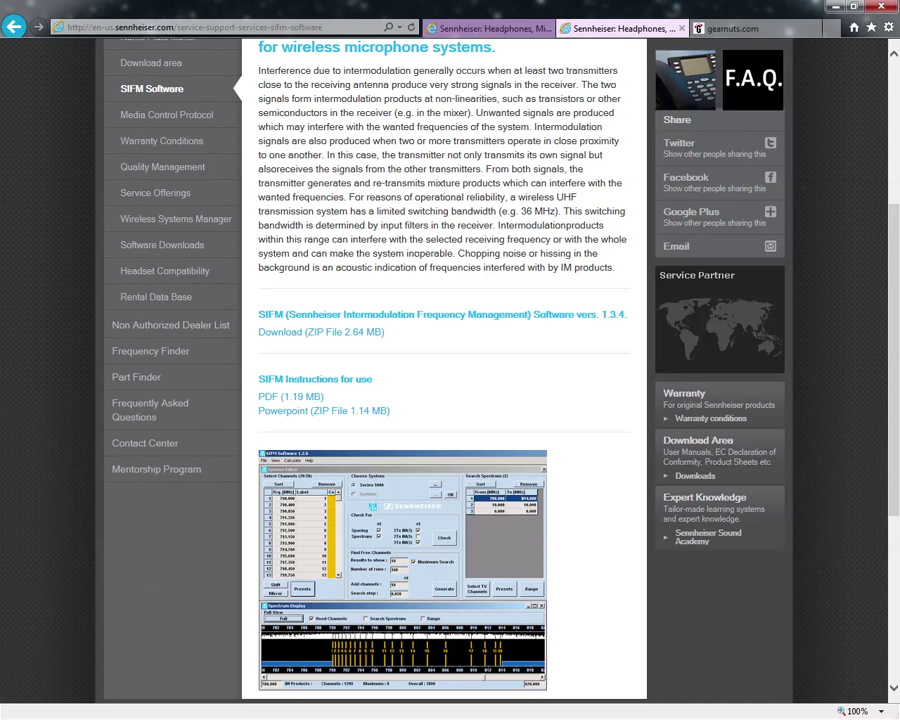
pyautogui.scroll(-1, 450, 360)
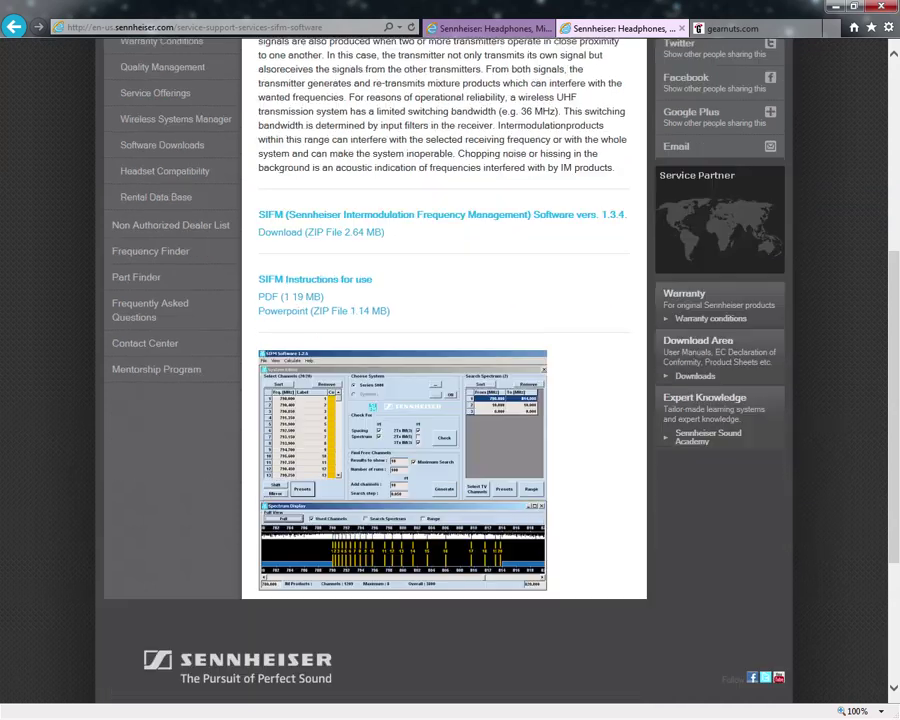
pyautogui.scroll(1, 450, 360)
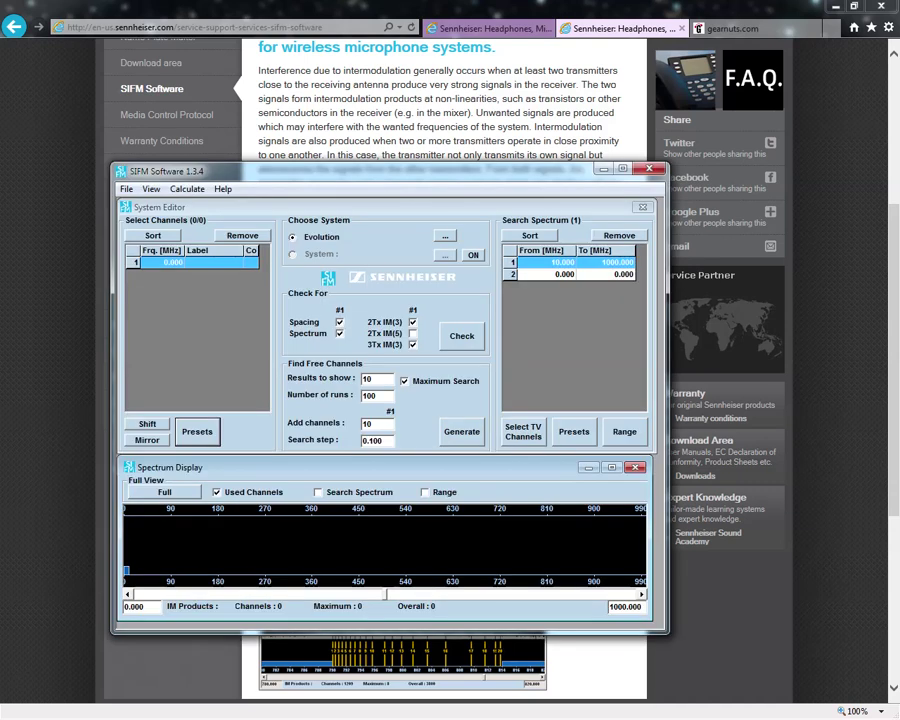
# Bring up the Frequency Finder results and place the SIFM Software window so the first channel rows stay readable.
pyautogui.moveTo(385, 171); pyautogui.dragTo(474, 121)
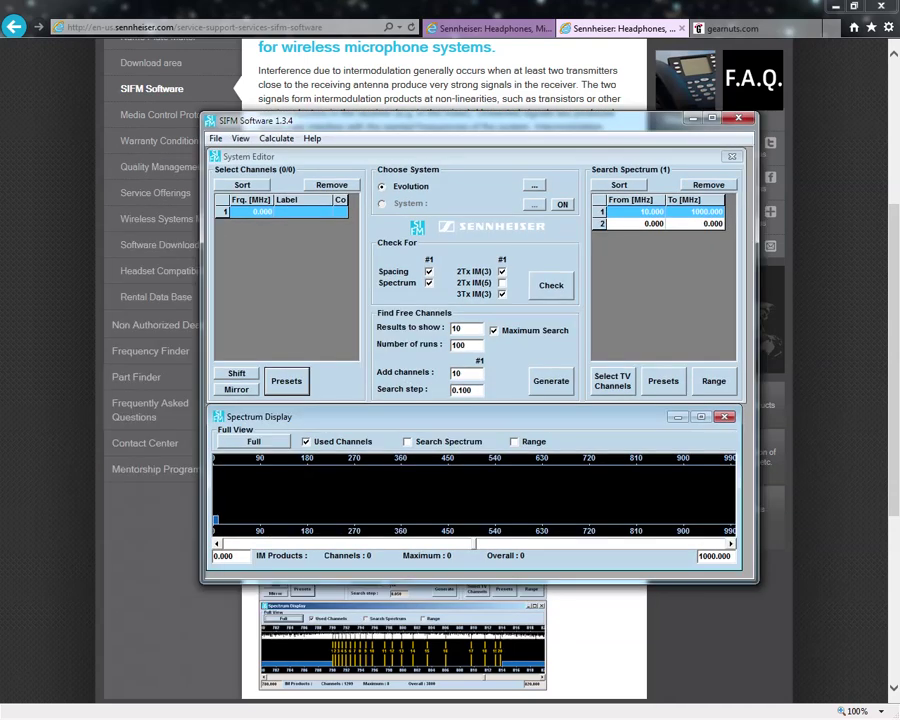
pyautogui.click(490, 28)
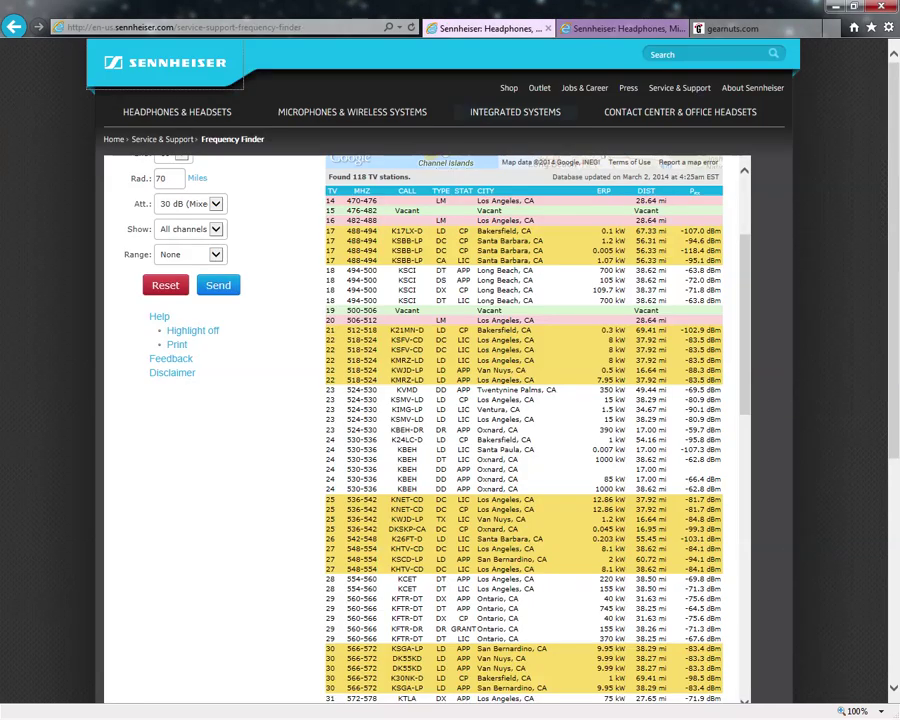
pyautogui.hotkey('alt', 'Tab')
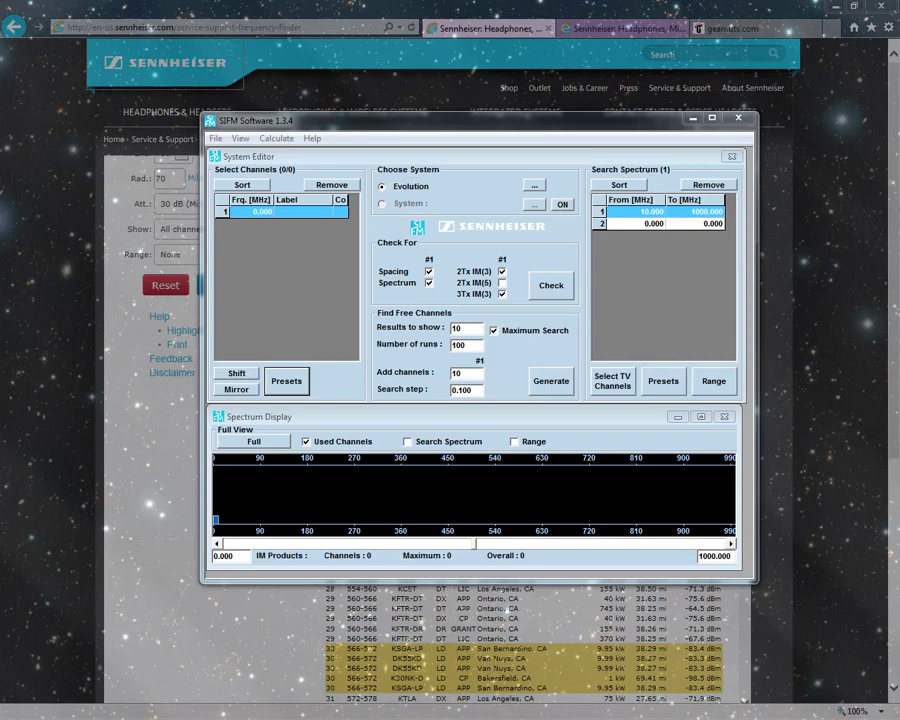
pyautogui.moveTo(360, 120); pyautogui.dragTo(292, 368)
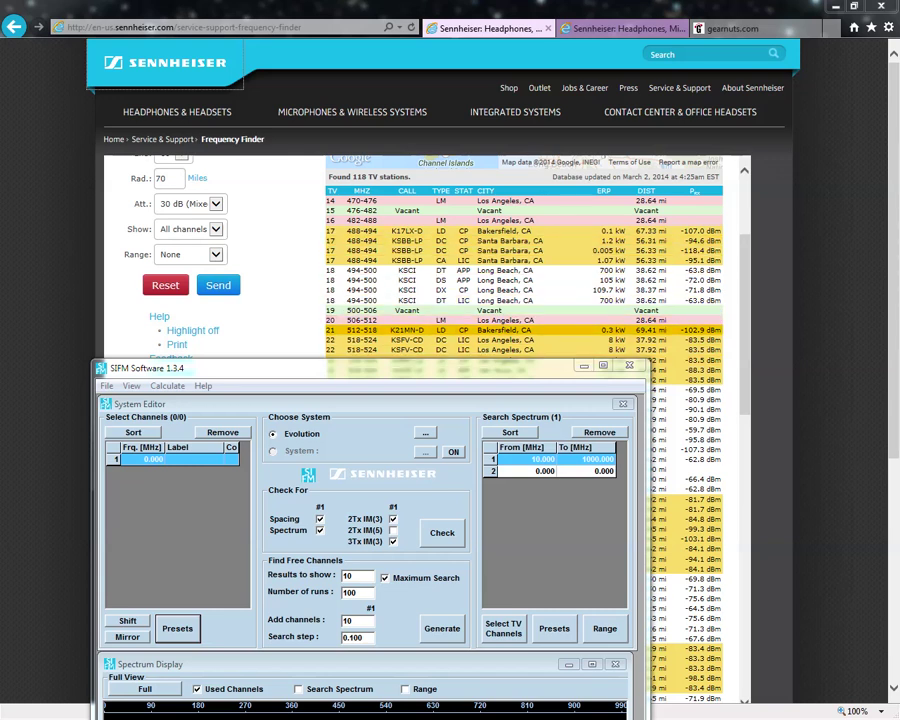
# Set the first search spectrum range in SIFM Software from 516 to 523.875 MHz, moving the window to consult the channel table.
pyautogui.click(526, 459)
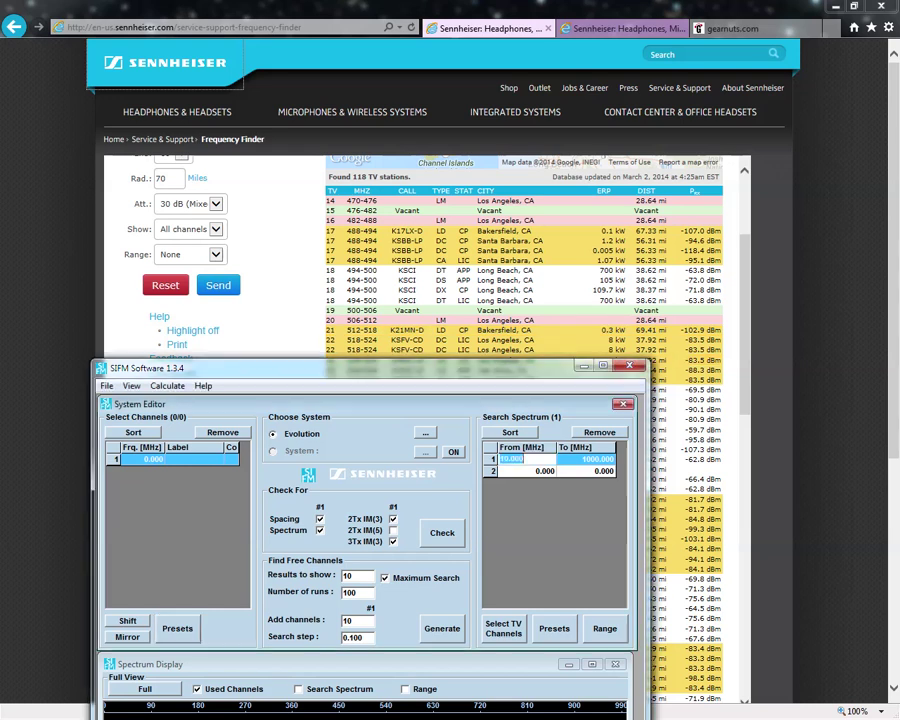
pyautogui.write('516')
pyautogui.press('Return')
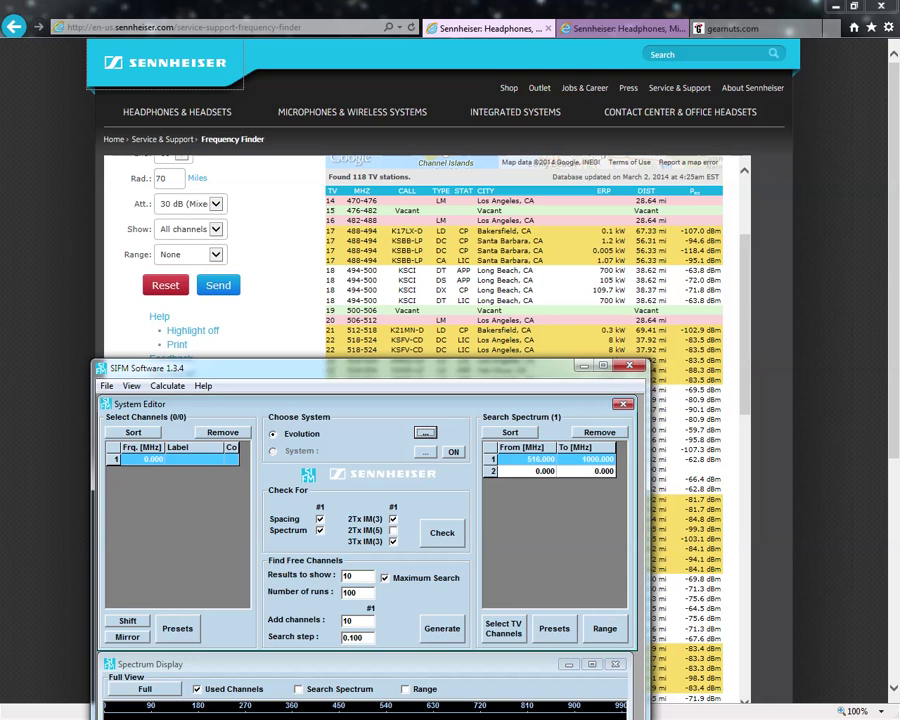
pyautogui.moveTo(350, 368); pyautogui.dragTo(363, 432)
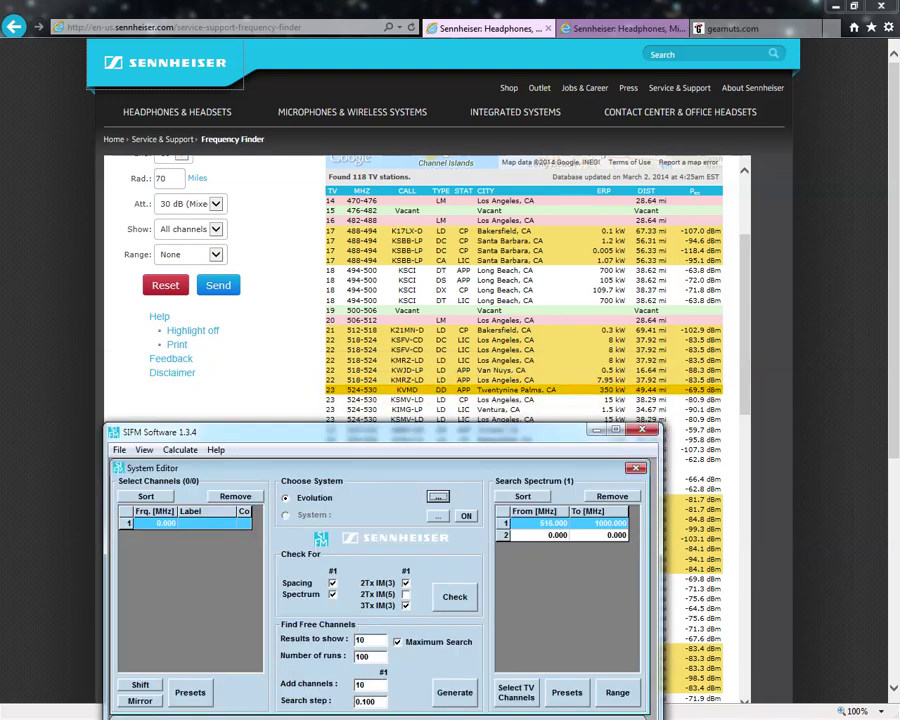
pyautogui.click(598, 523)
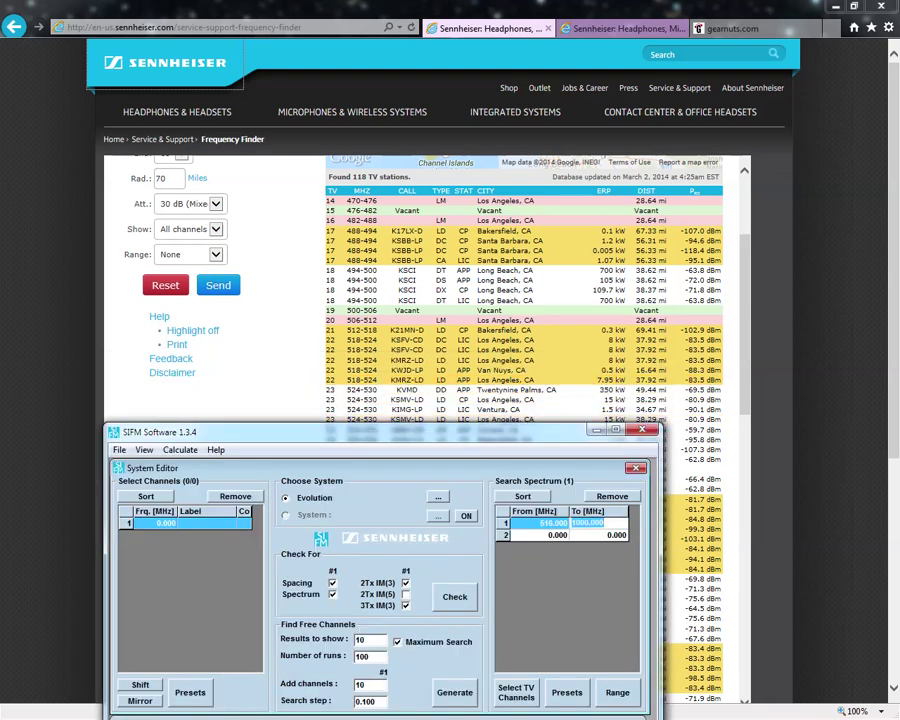
pyautogui.write('523.875')
pyautogui.press('Tab')
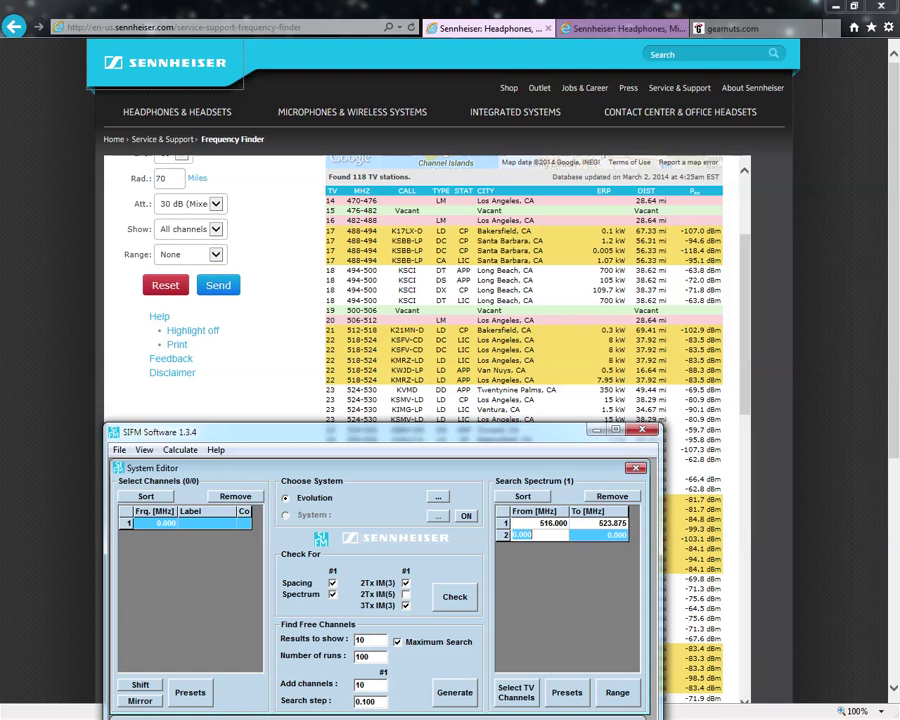
pyautogui.moveTo(380, 432); pyautogui.dragTo(471, 530)
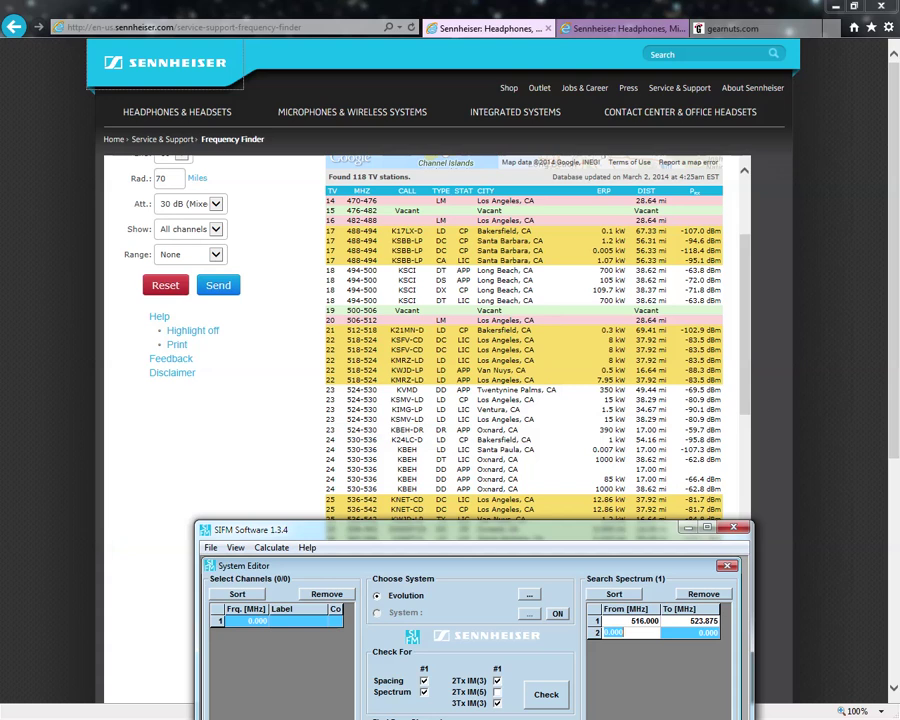
pyautogui.moveTo(400, 528); pyautogui.dragTo(318, 281)
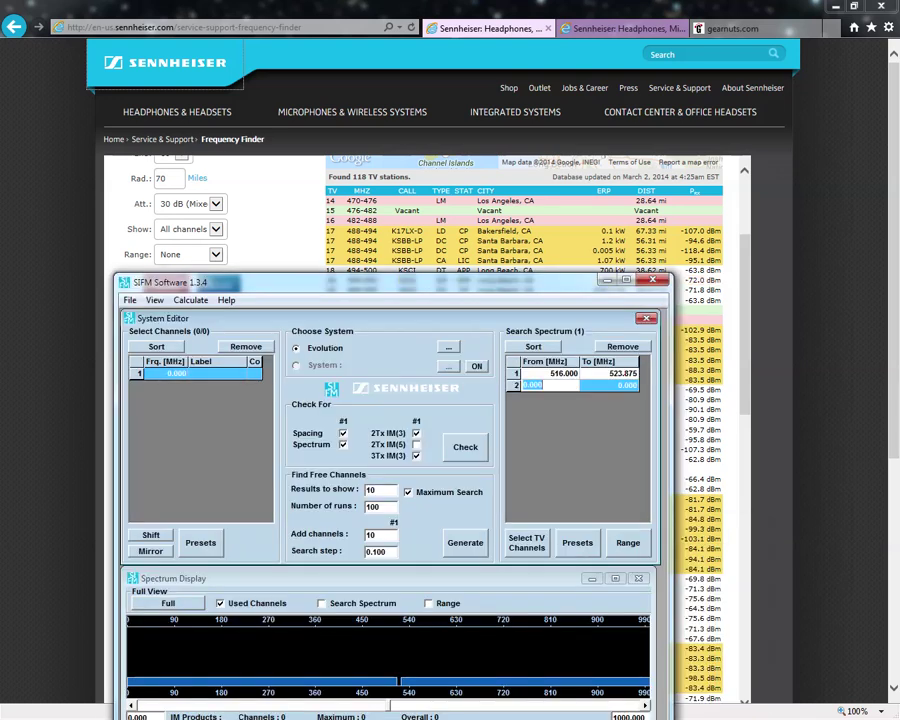
# Set the second search spectrum range from 536.125 to 553.875 MHz, checking it against the TV channel table.
pyautogui.write('536.125')
pyautogui.press('Return')
pyautogui.moveTo(420, 283); pyautogui.dragTo(37, 247)
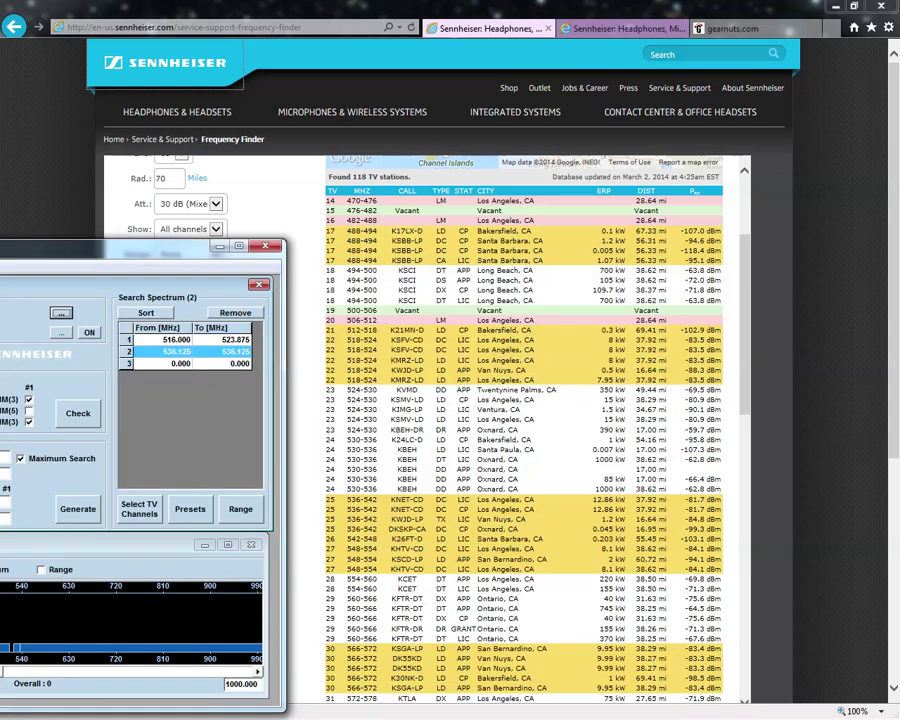
pyautogui.moveTo(37, 247); pyautogui.dragTo(242, 231)
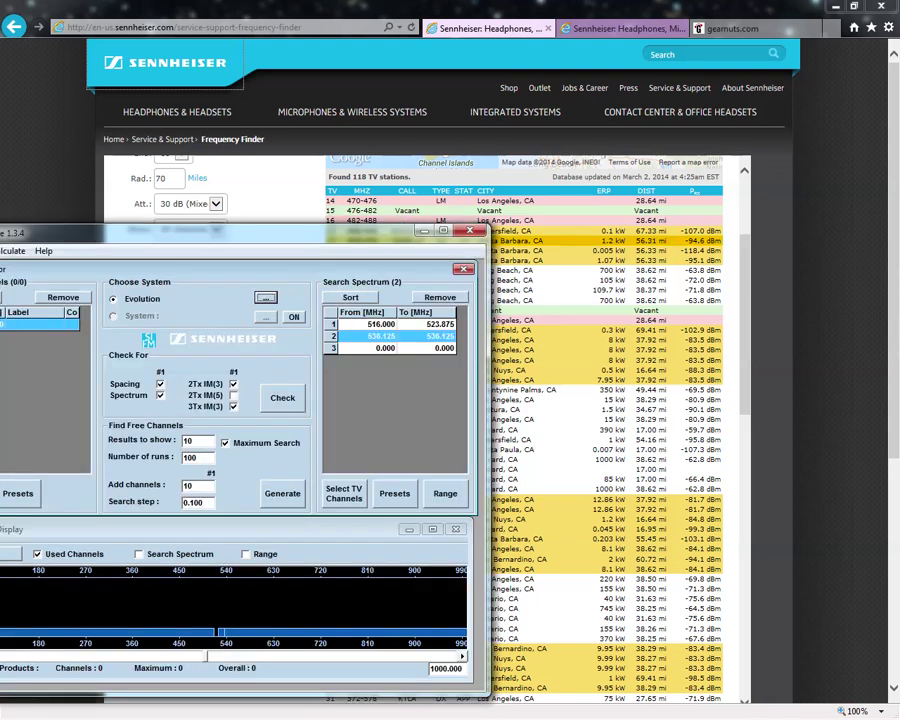
pyautogui.click(426, 336)
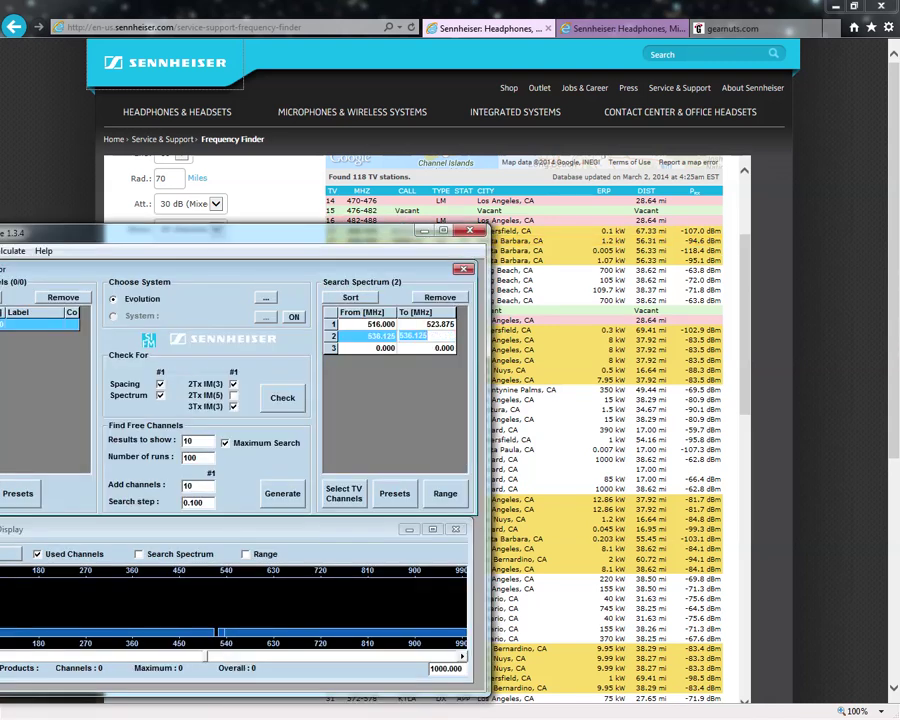
pyautogui.write('553.575')
pyautogui.press('Return')
pyautogui.moveTo(380, 233); pyautogui.dragTo(229, 229)
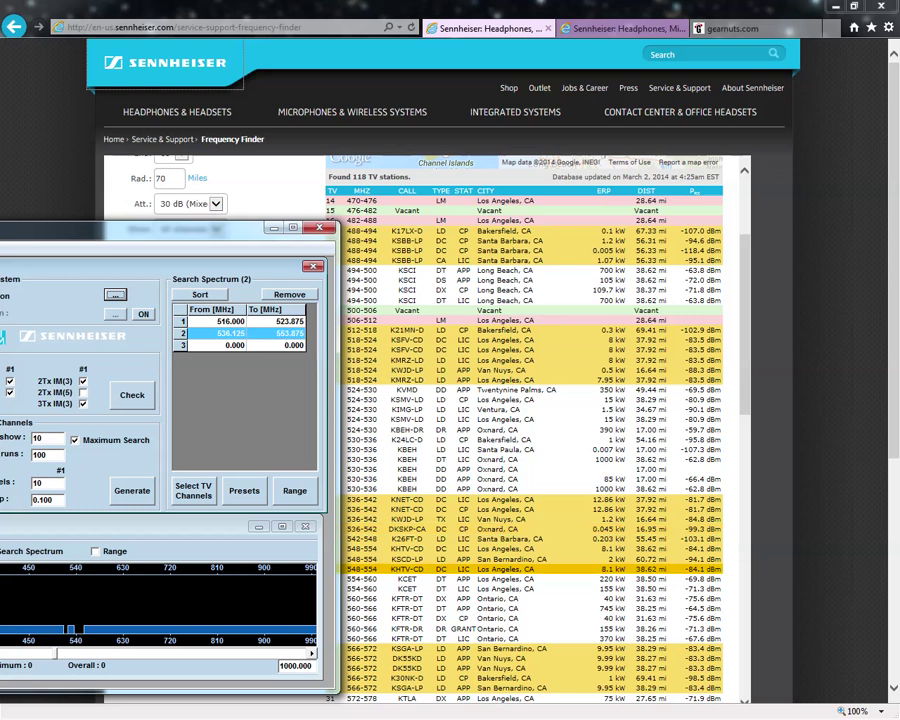
pyautogui.click(530, 578)
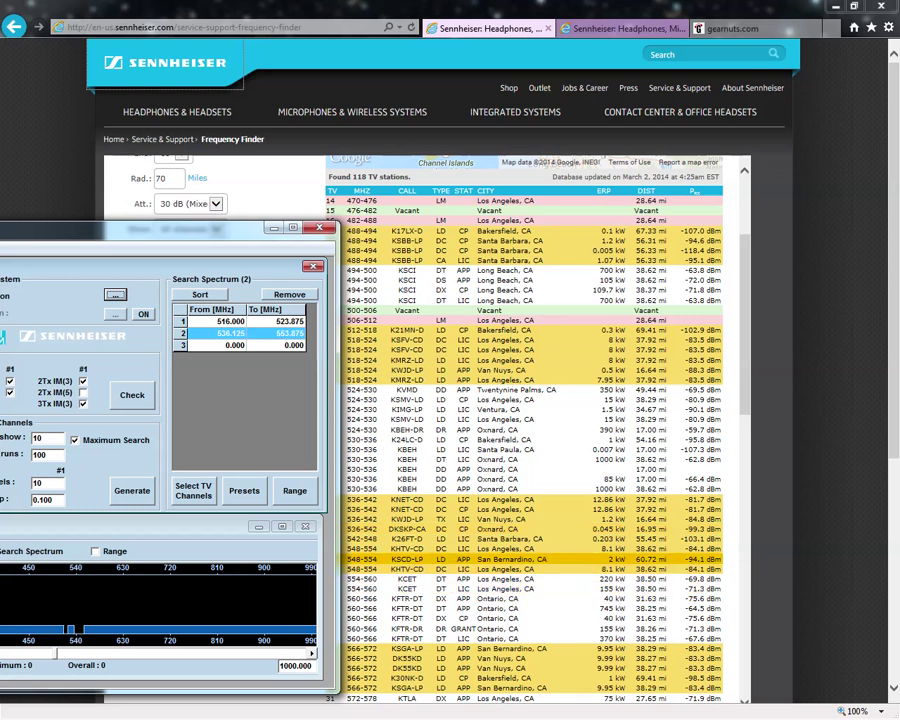
# Choose EW G2 Standard as the receiver system with the 2Tx IM(5) check enabled, keeping the current channel configuration.
pyautogui.moveTo(150, 229); pyautogui.dragTo(628, 233)
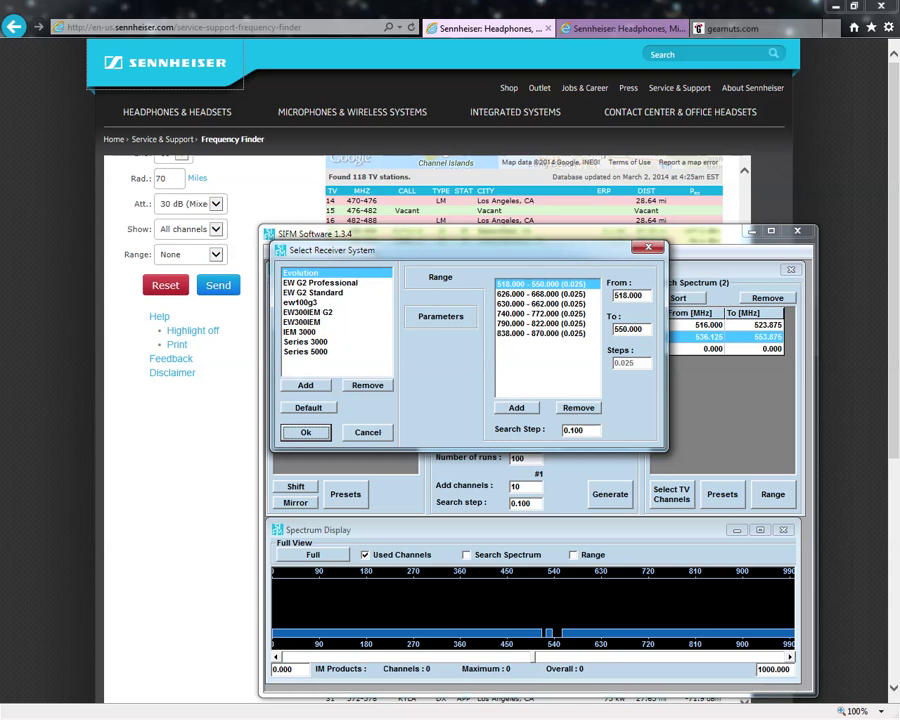
pyautogui.moveTo(465, 250); pyautogui.dragTo(494, 182)
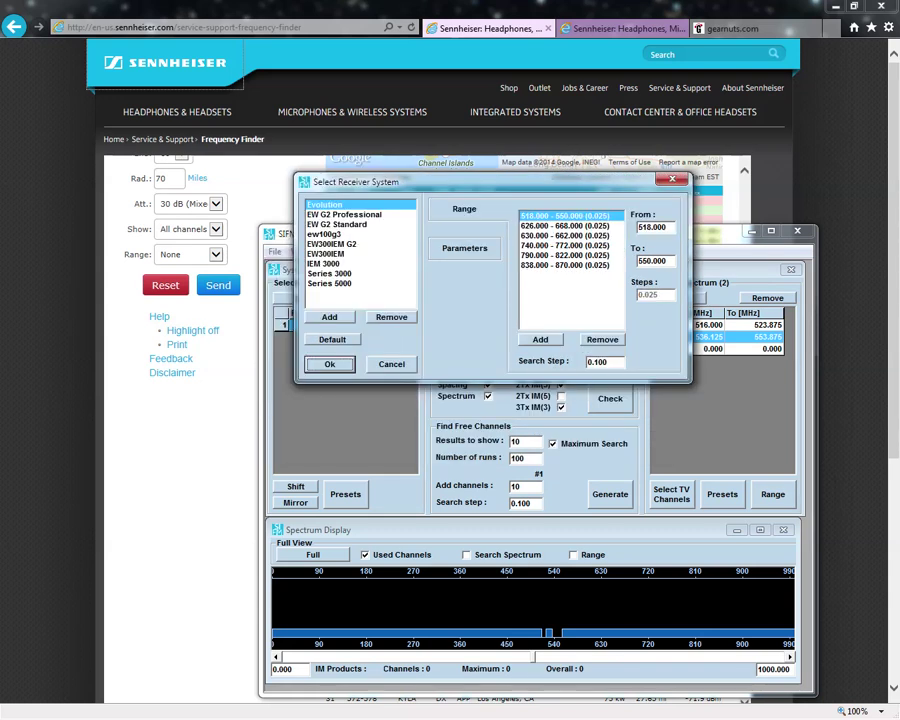
pyautogui.click(336, 224)
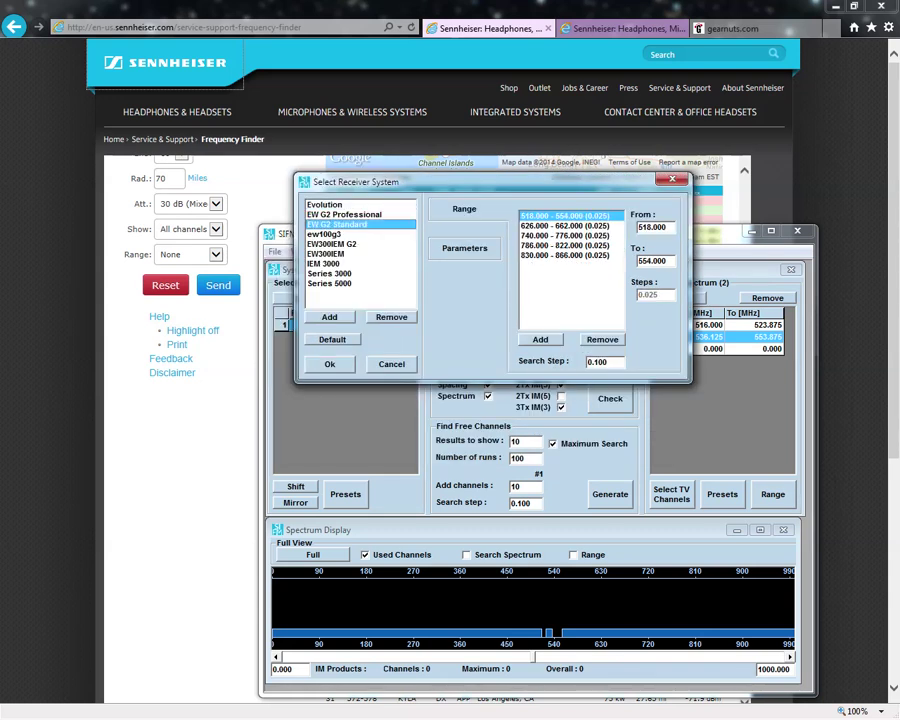
pyautogui.click(465, 248)
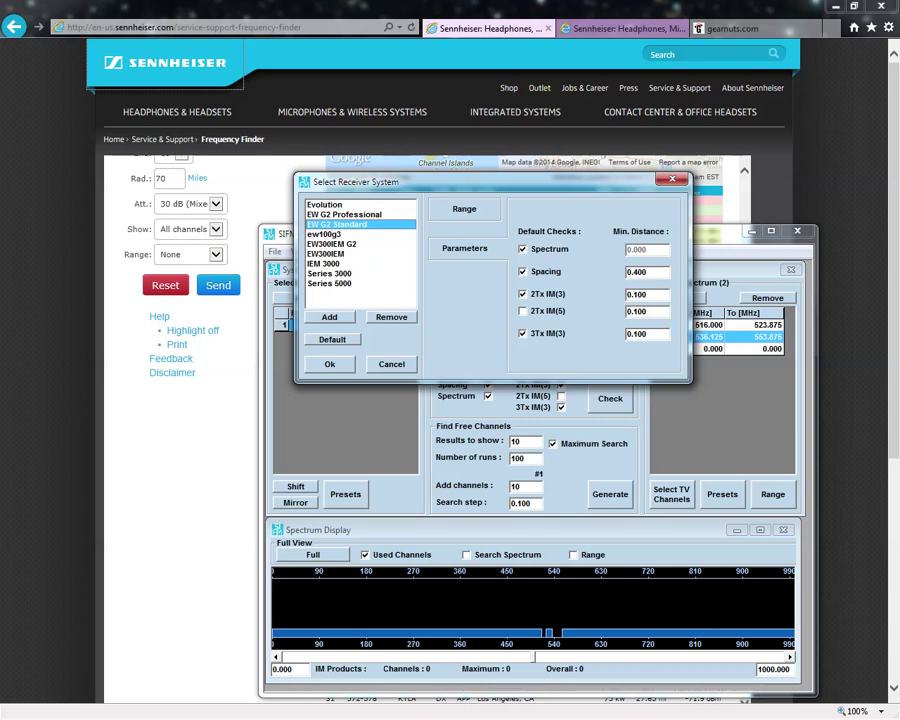
pyautogui.click(522, 311)
pyautogui.click(464, 209)
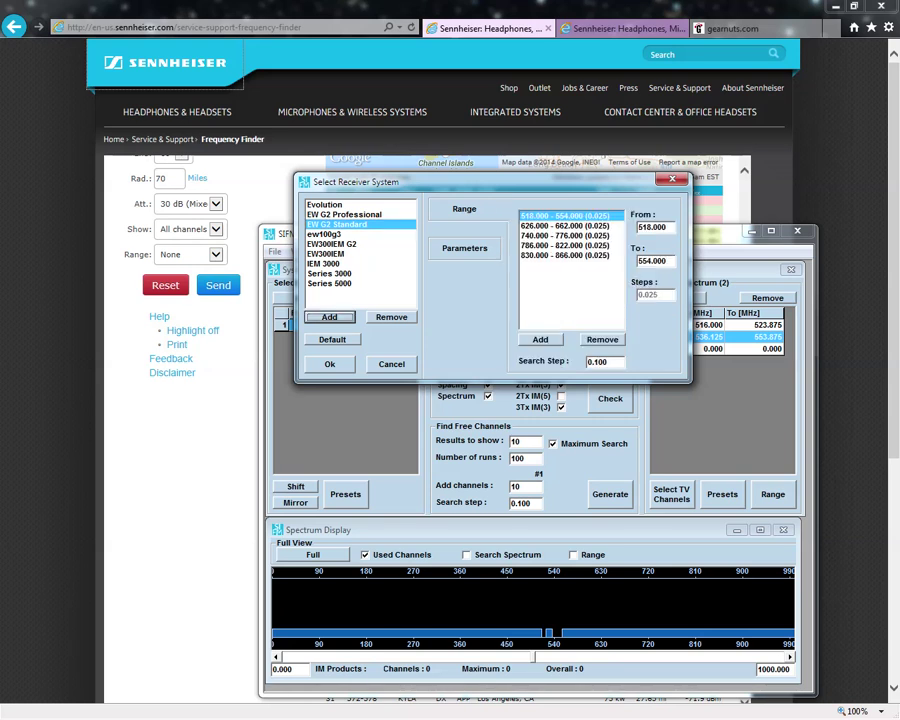
pyautogui.click(329, 364)
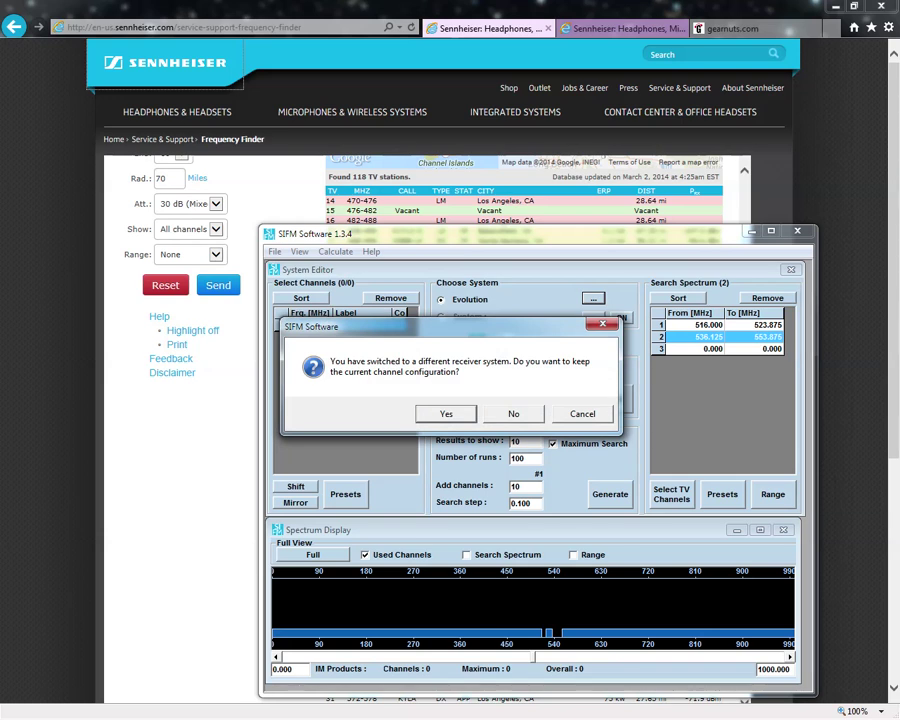
pyautogui.press('Return')
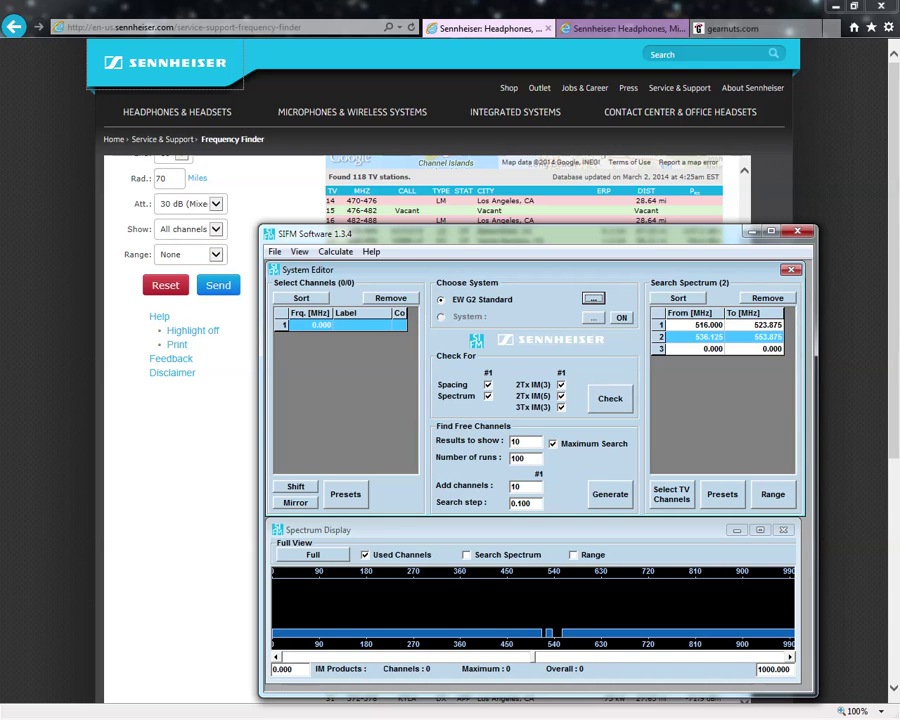
# Set the results to show to 20, turn off Maximum Search and generate the compatible channel setups.
pyautogui.click(525, 441)
pyautogui.write('20')
pyautogui.click(553, 443)
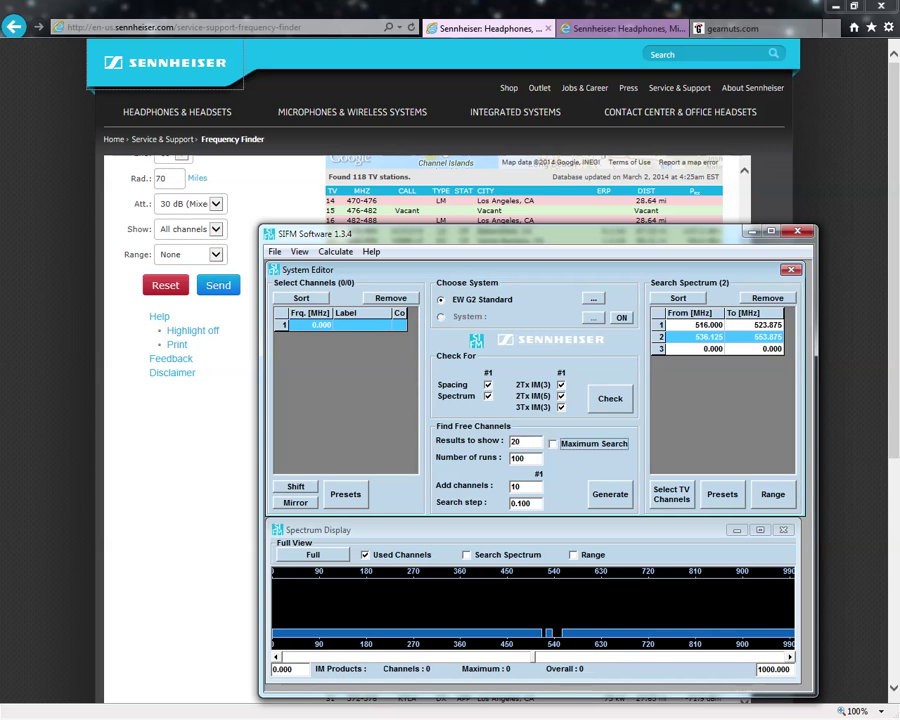
pyautogui.press('space')
pyautogui.press('space')
pyautogui.click(609, 494)
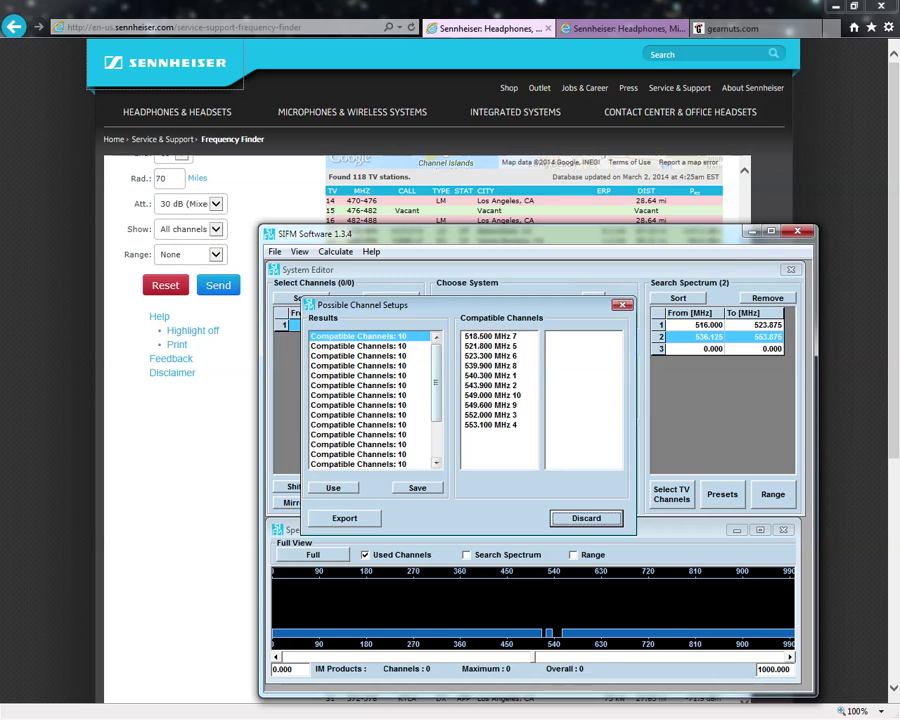
# Look through the possible channel setups and export them as the text report Report1.txt.
pyautogui.scroll(-1, 369, 400)
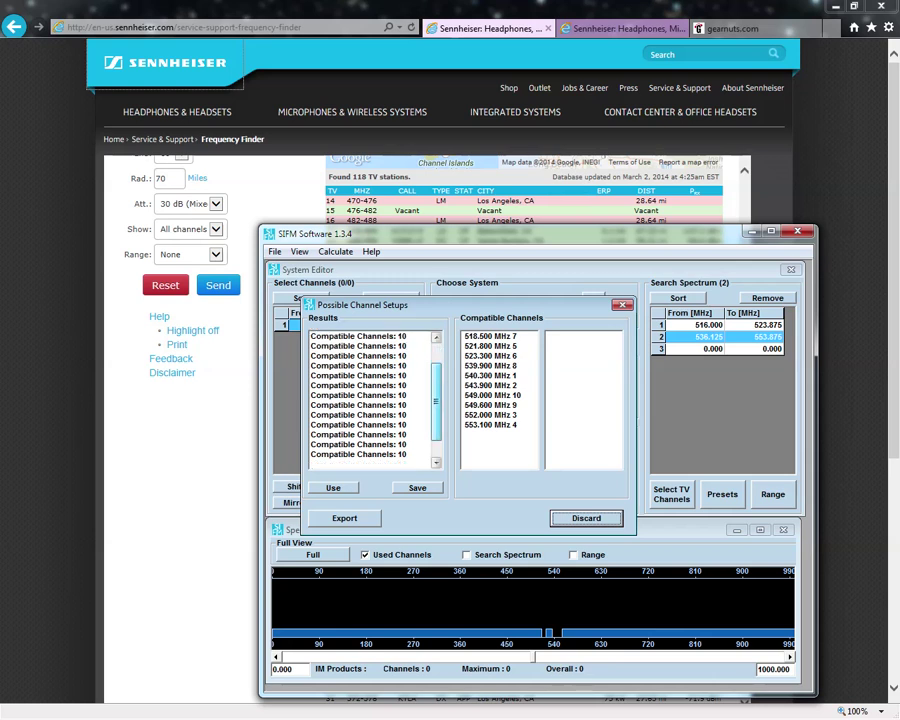
pyautogui.scroll(3, 372, 400)
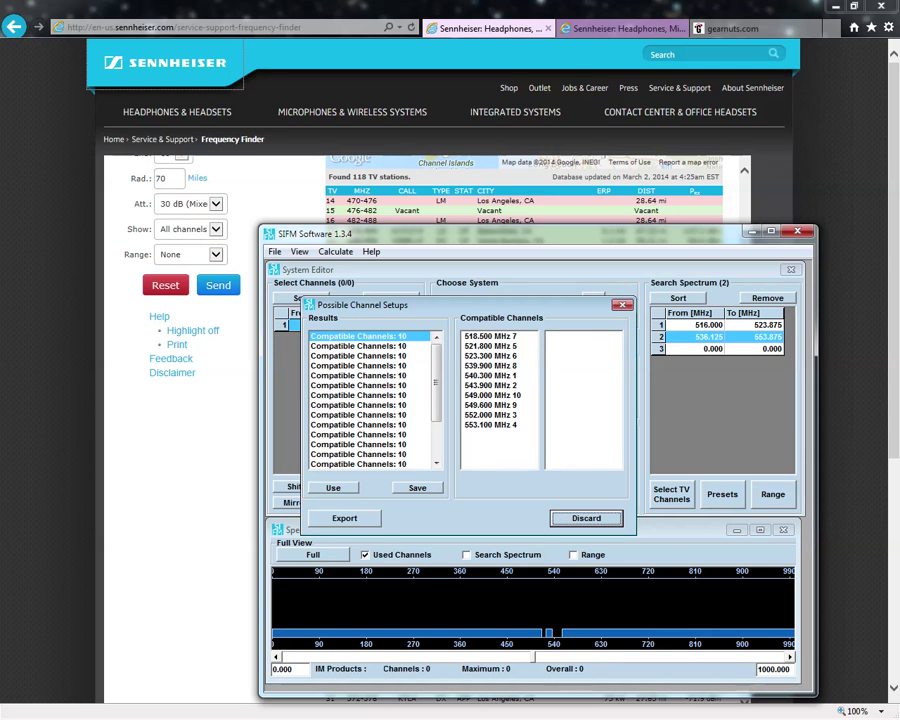
pyautogui.scroll(-3, 372, 400)
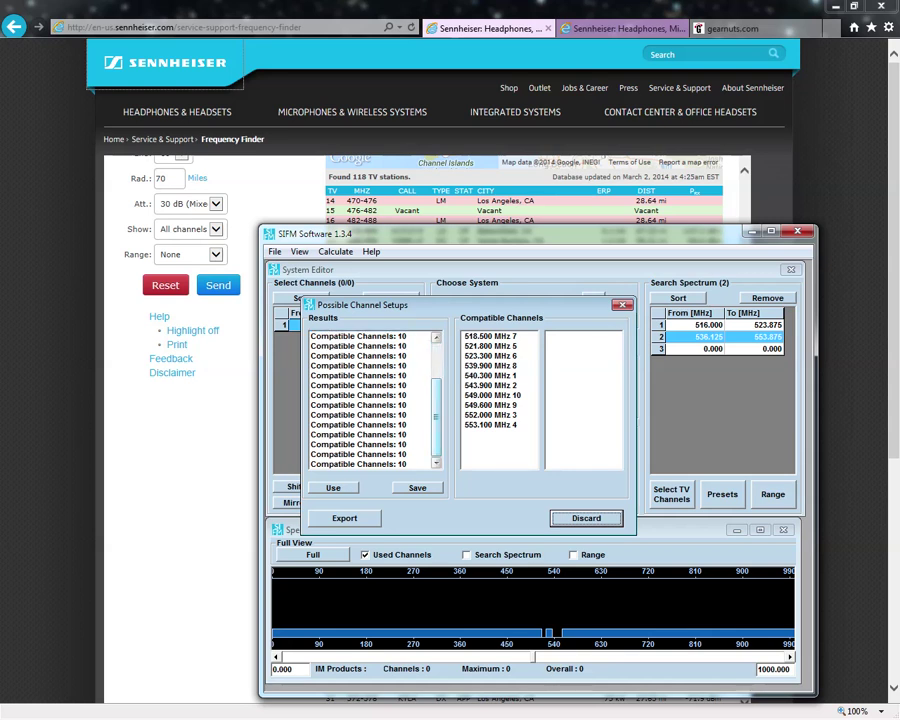
pyautogui.click(344, 518)
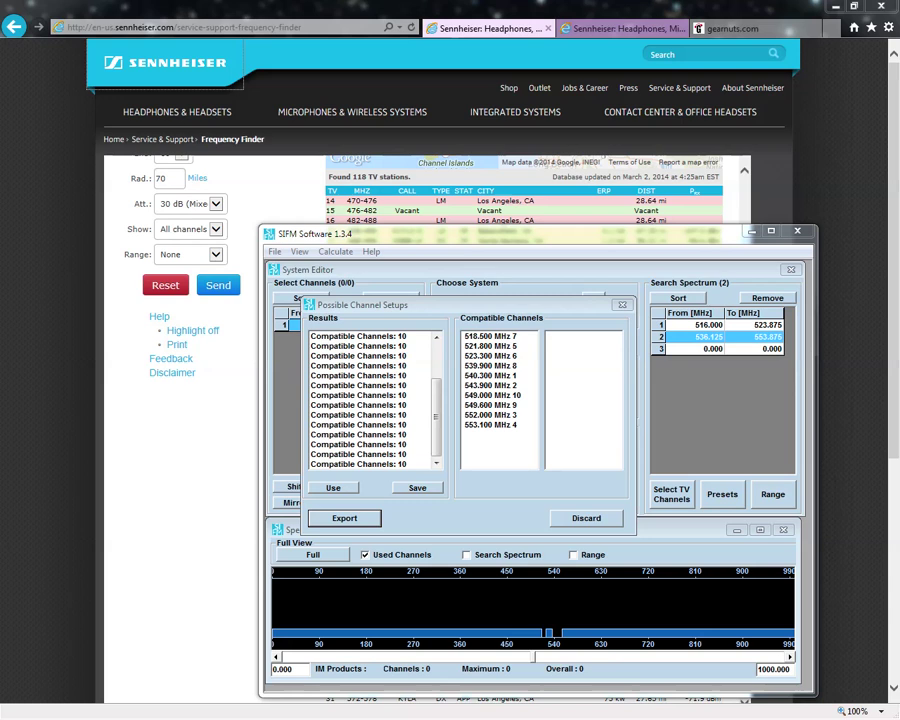
pyautogui.press('Return')
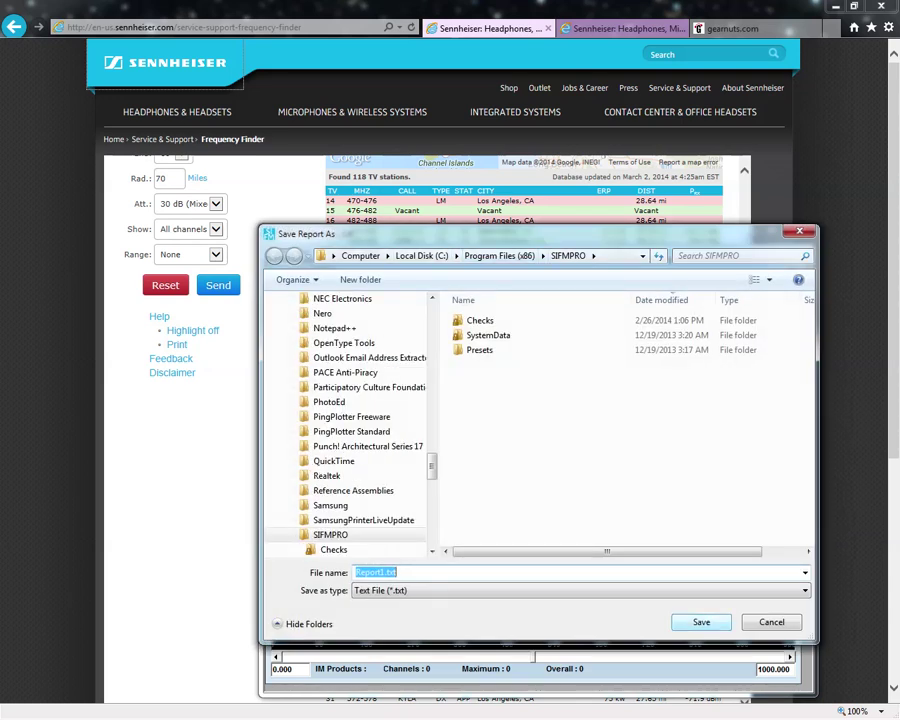
pyautogui.press('Return')
pyautogui.press('Return')
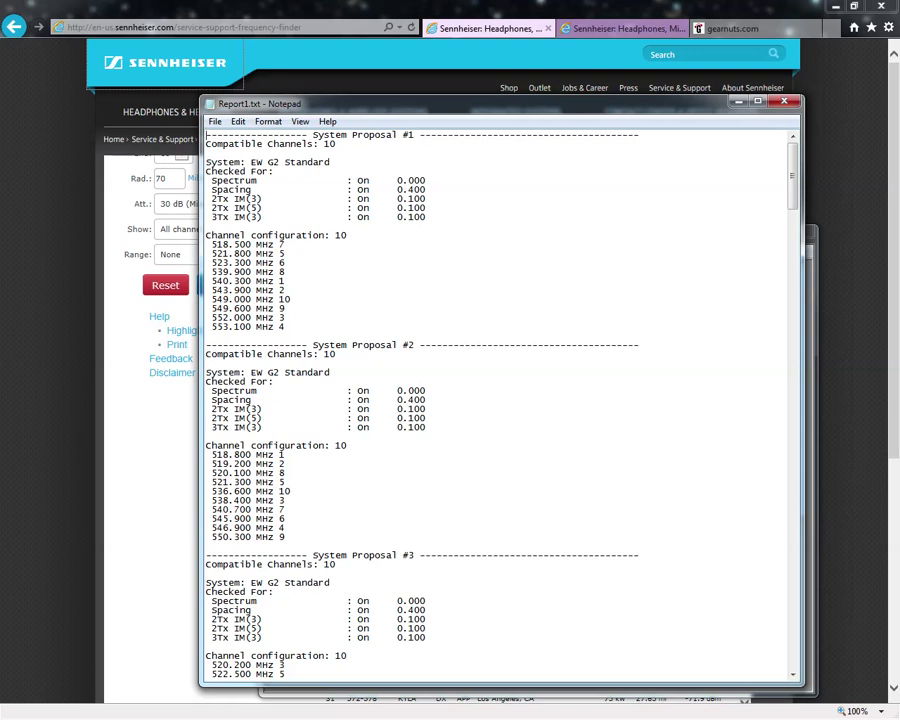
# Compare the channel frequencies of System Proposals #1 and #2 in the exported report, and close the report.
pyautogui.moveTo(207, 244); pyautogui.dragTo(211, 327)
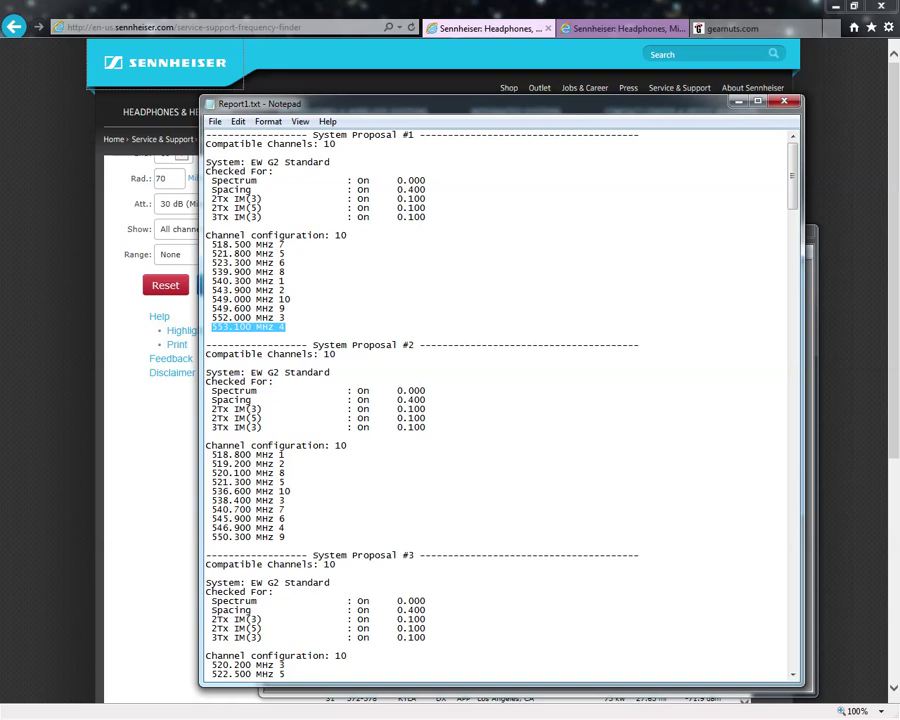
pyautogui.moveTo(207, 455); pyautogui.dragTo(286, 537)
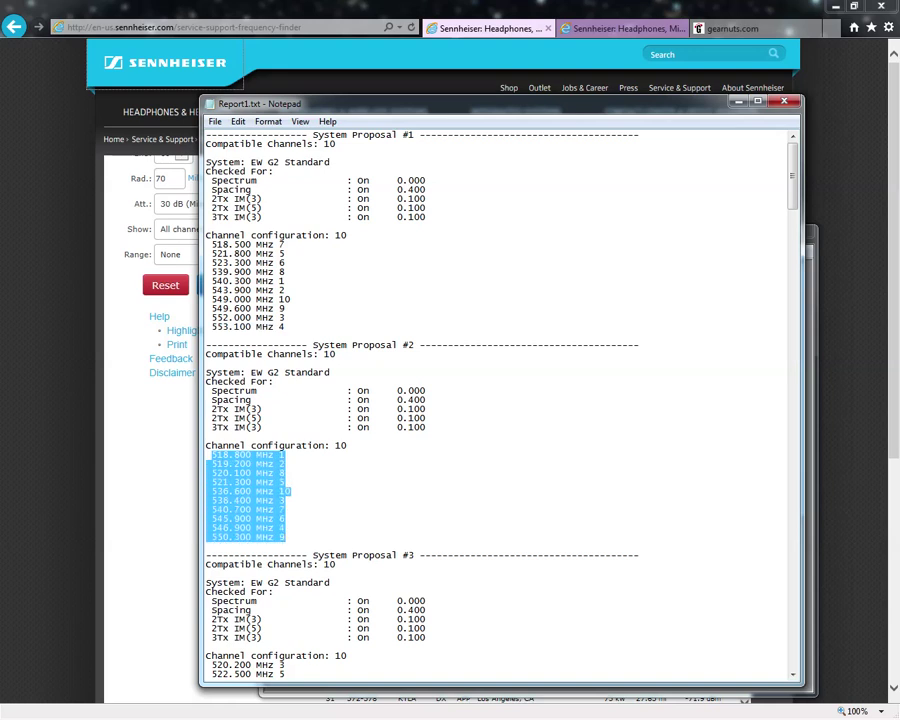
pyautogui.click(227, 345)
pyautogui.moveTo(211, 327); pyautogui.dragTo(285, 327)
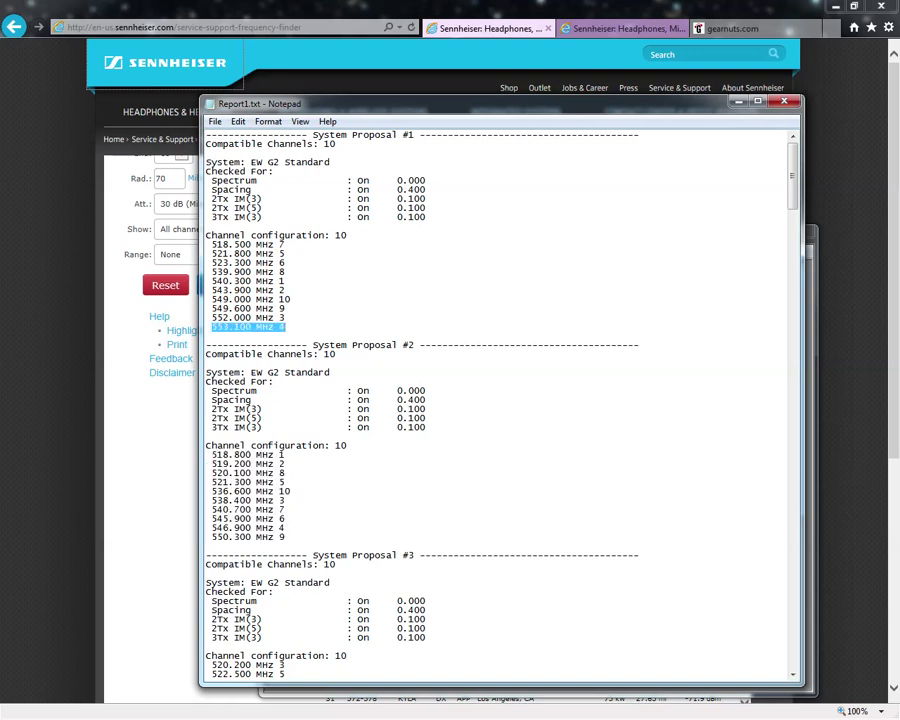
pyautogui.moveTo(211, 537); pyautogui.dragTo(286, 537)
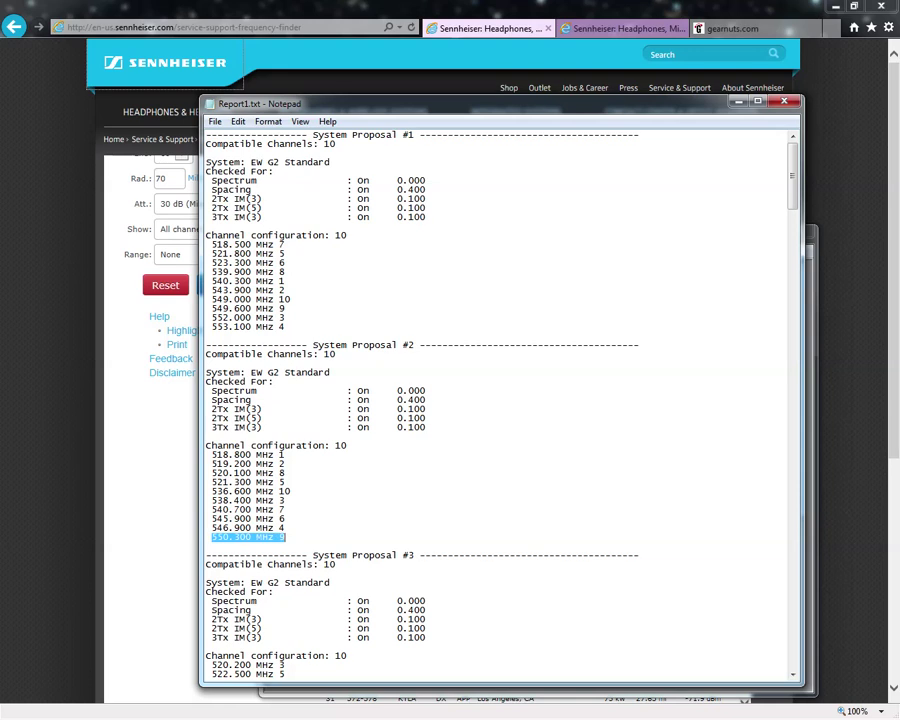
pyautogui.click(285, 528)
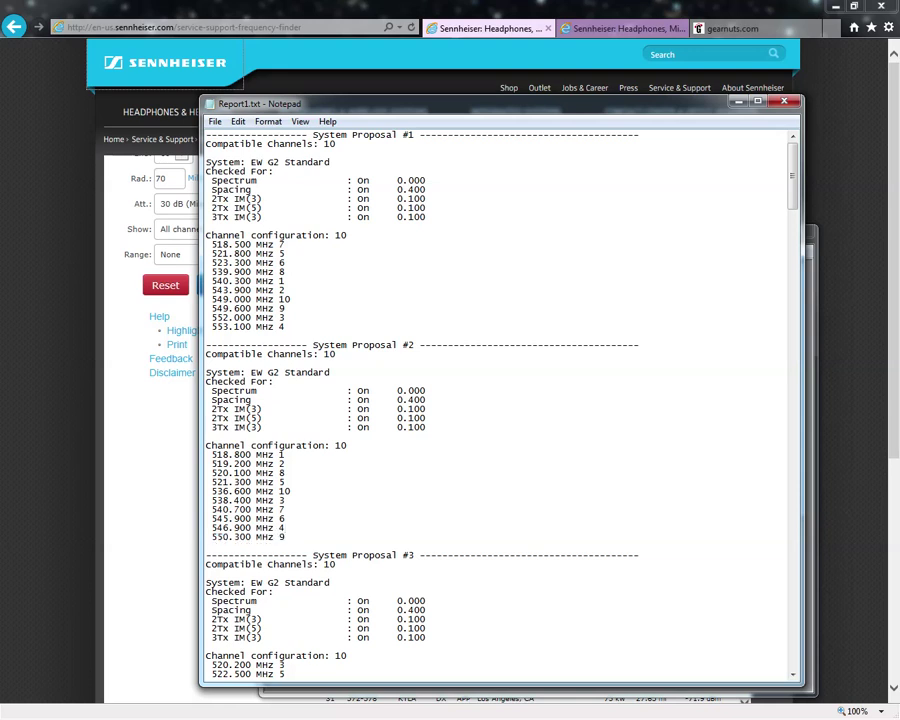
pyautogui.moveTo(211, 454); pyautogui.dragTo(286, 537)
pyautogui.click(285, 518)
pyautogui.scroll(-4, 285, 518)
pyautogui.scroll(4, 500, 400)
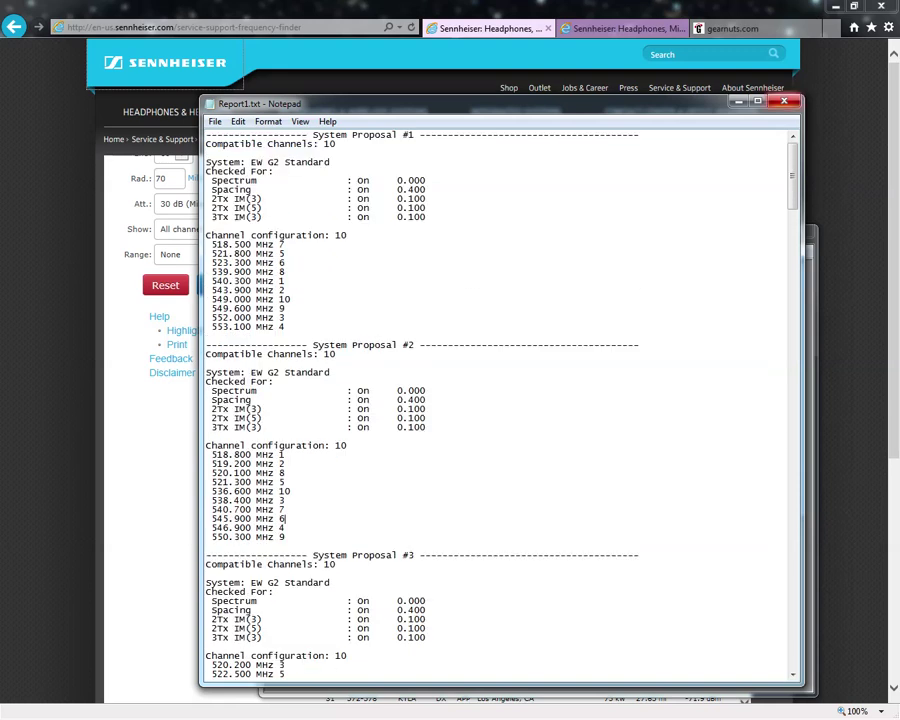
pyautogui.click(784, 101)
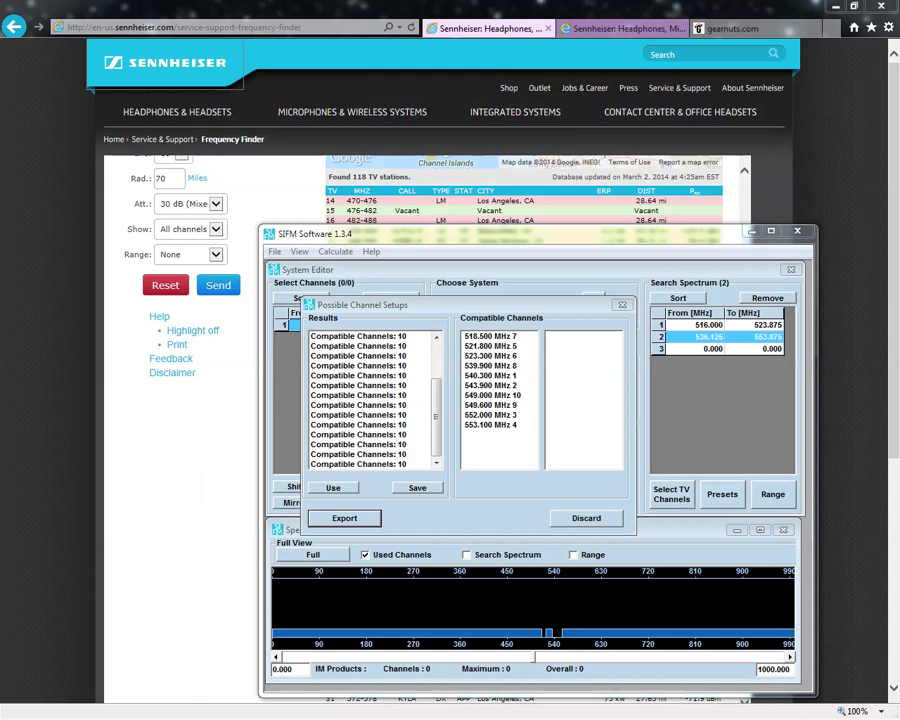
# Discard the generated setups and generate channel setups again with Maximum Search enabled, keeping the 0.100 search step.
pyautogui.click(586, 518)
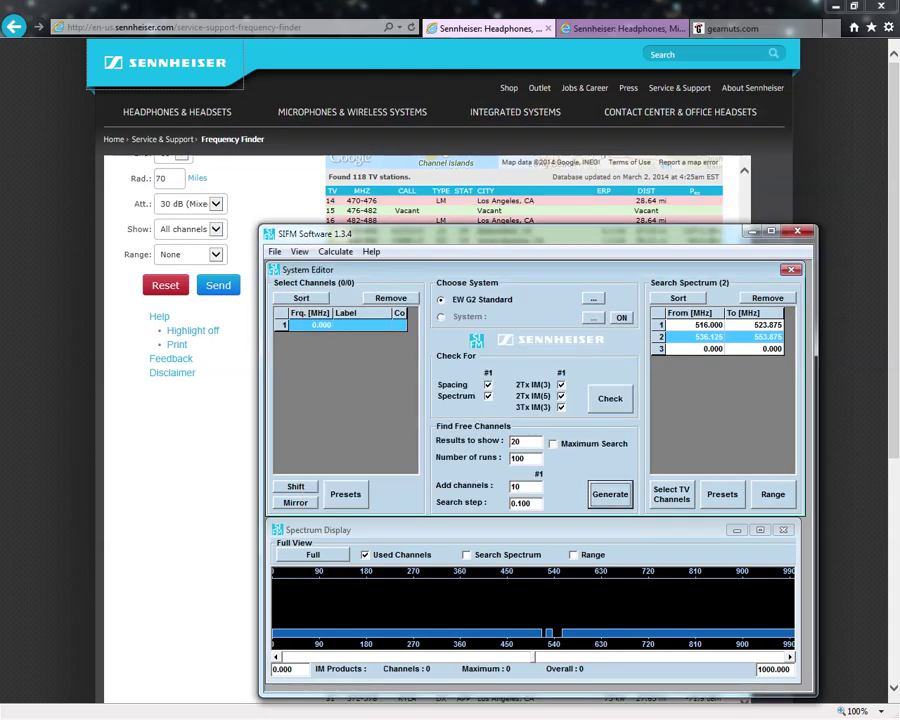
pyautogui.click(553, 443)
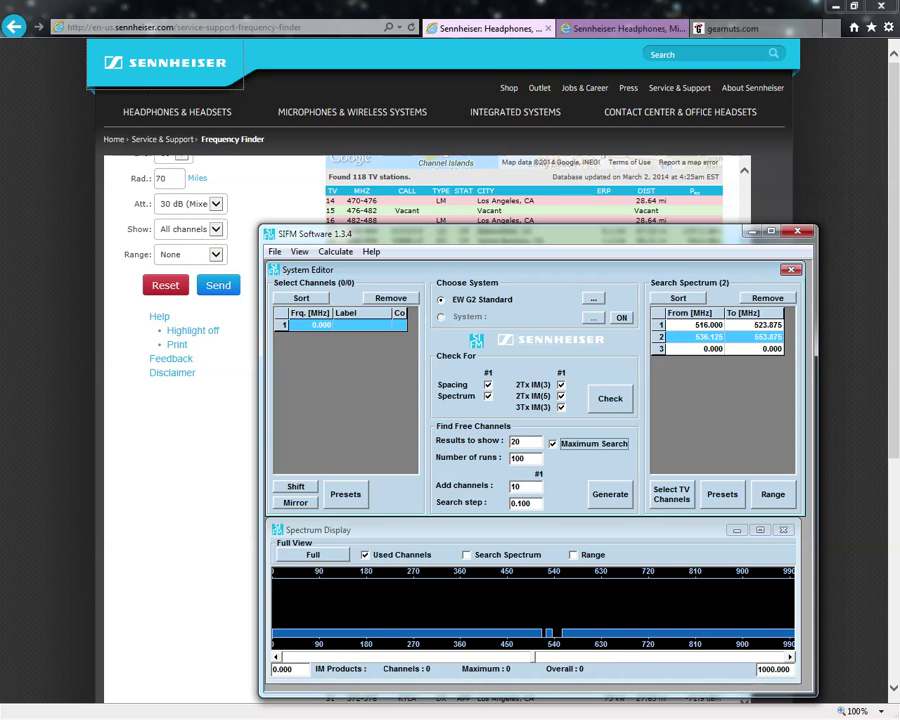
pyautogui.moveTo(531, 503)
pyautogui.mouseDown()
pyautogui.moveTo(514, 503)
pyautogui.moveTo(531, 503)
pyautogui.mouseUp()
pyautogui.click(609, 494)
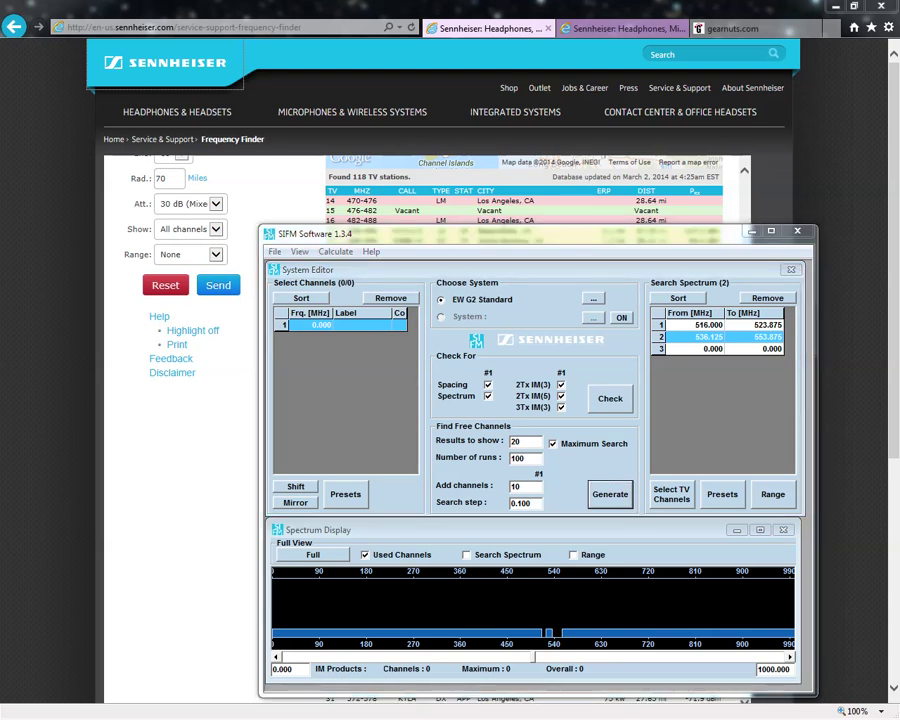
pyautogui.press('Return')
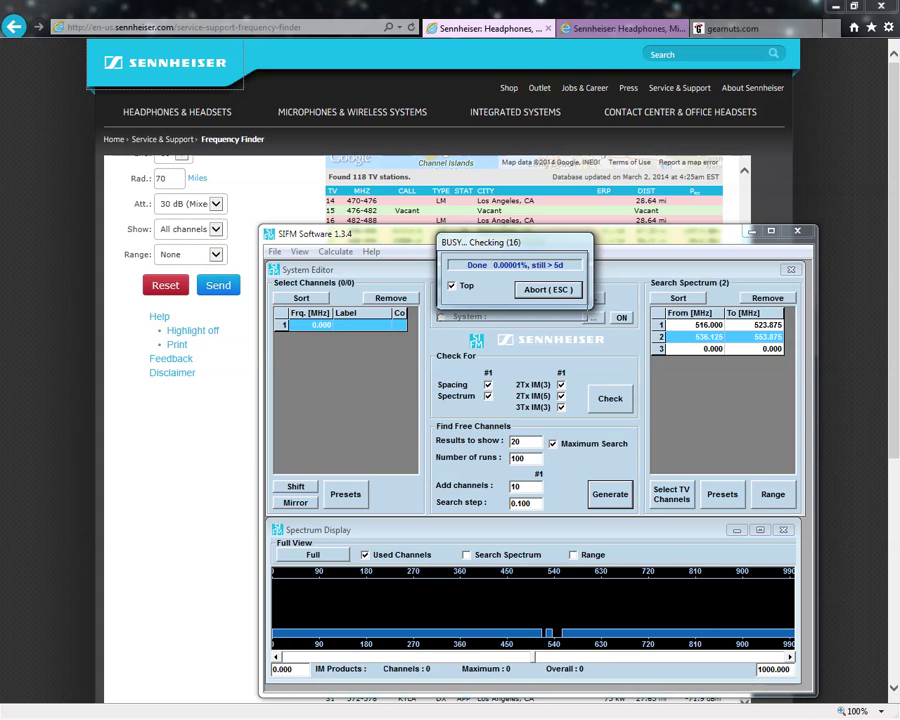
pyautogui.moveTo(515, 242); pyautogui.dragTo(503, 317)
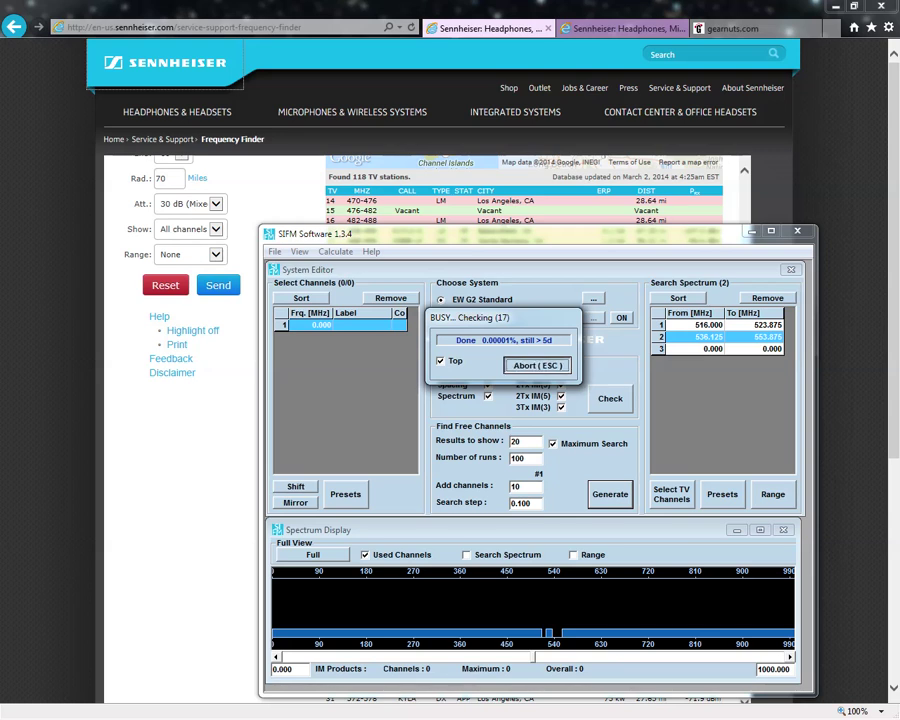
# Look through the system proposals in the report of the maximum search.
pyautogui.moveTo(453, 400)
pyautogui.mouseDown()
pyautogui.moveTo(453, 435)
pyautogui.moveTo(453, 400)
pyautogui.mouseUp()
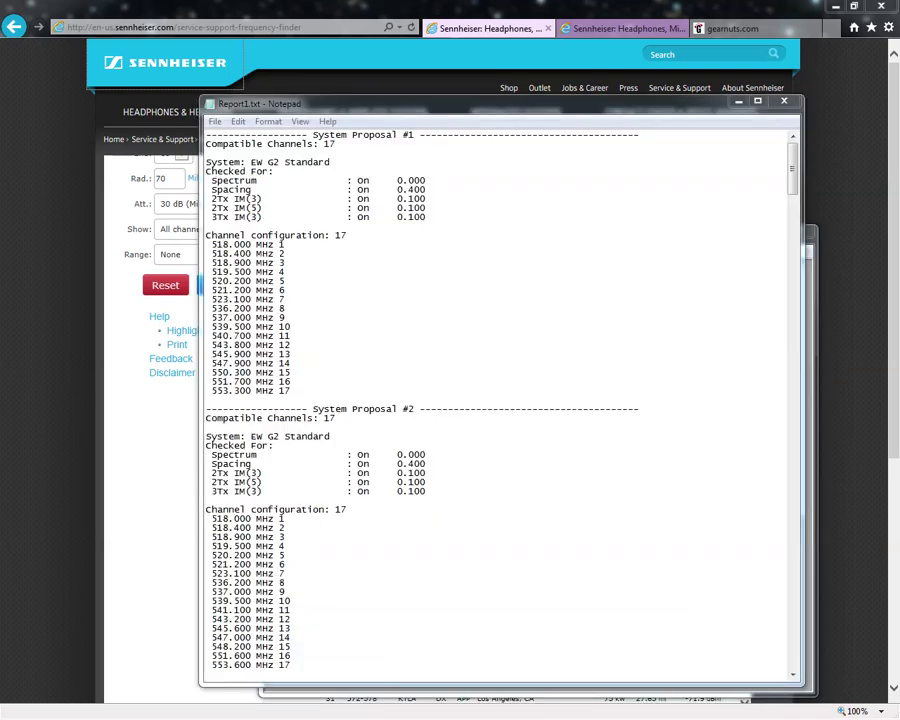
pyautogui.moveTo(420, 104); pyautogui.dragTo(384, 75)
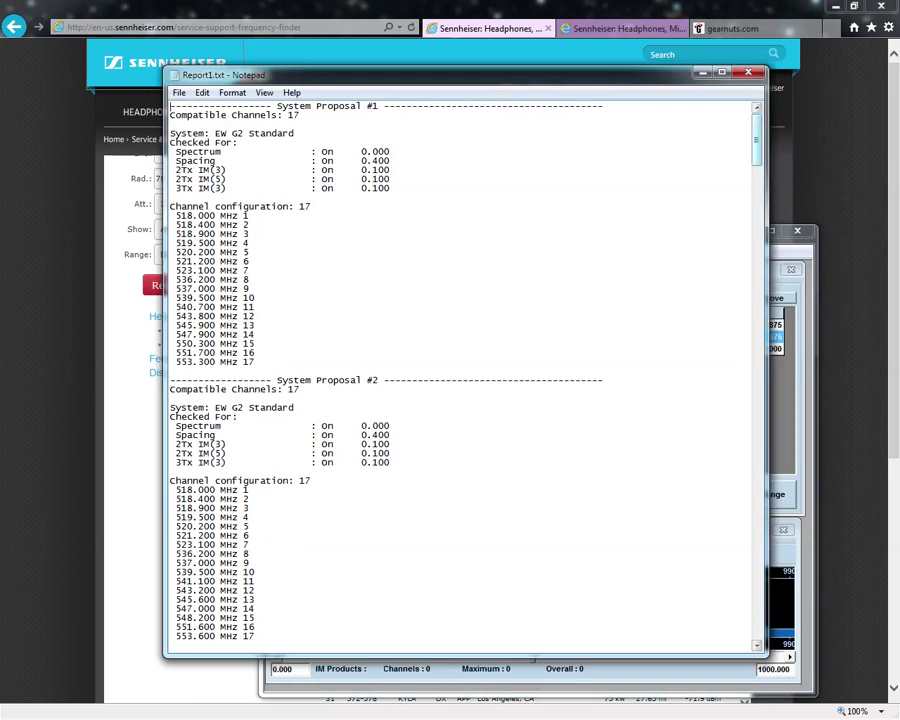
pyautogui.scroll(-10, 460, 370)
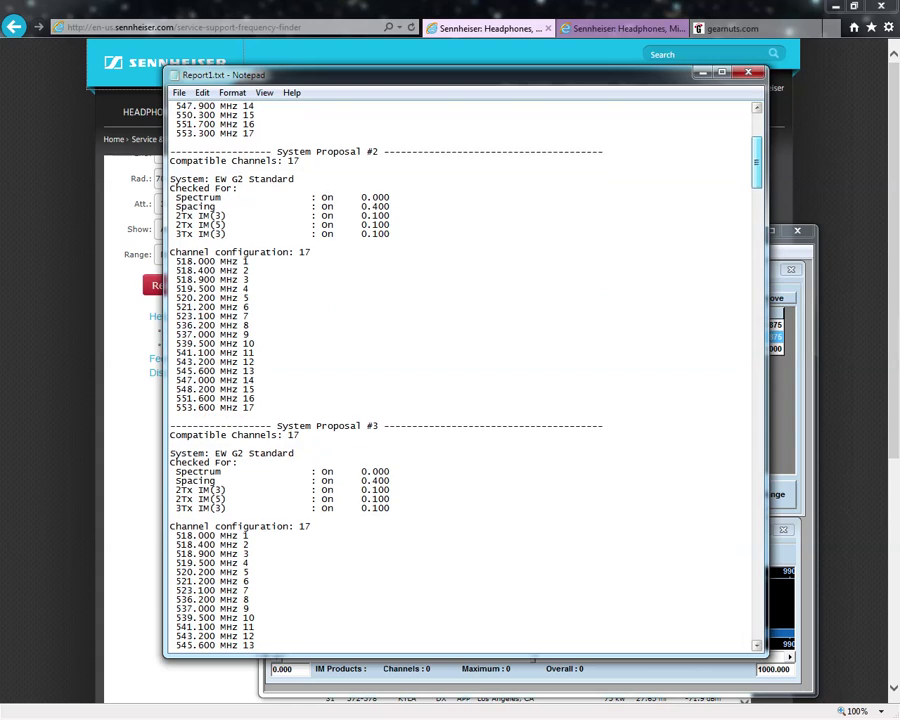
# Delete System Proposal #15 and everything after it from the report, keeping only the proposals with 17 compatible channels.
pyautogui.scroll(-20, 460, 370)
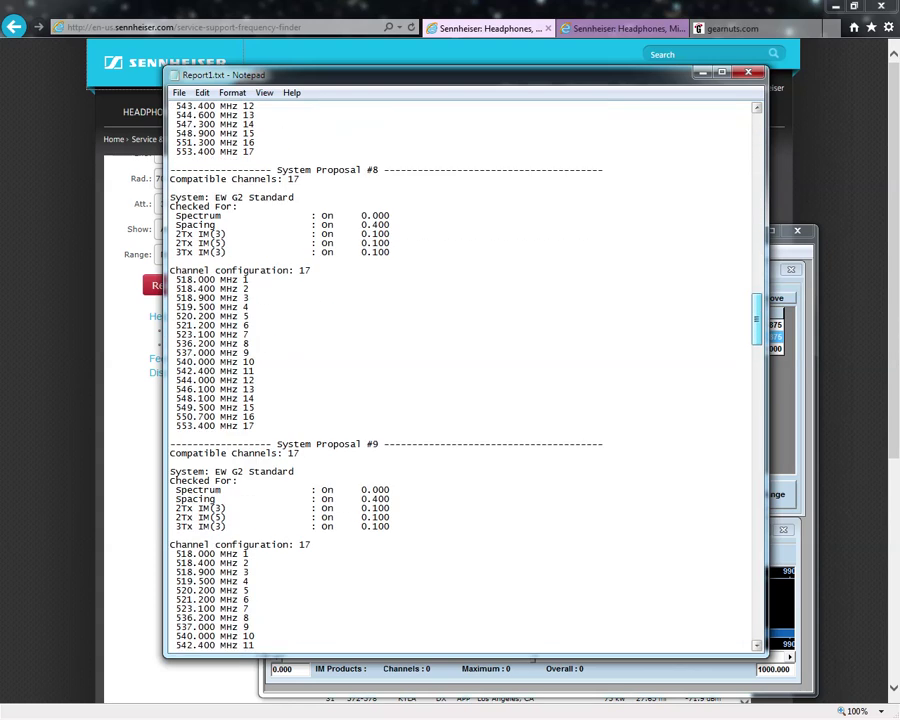
pyautogui.scroll(-20, 460, 370)
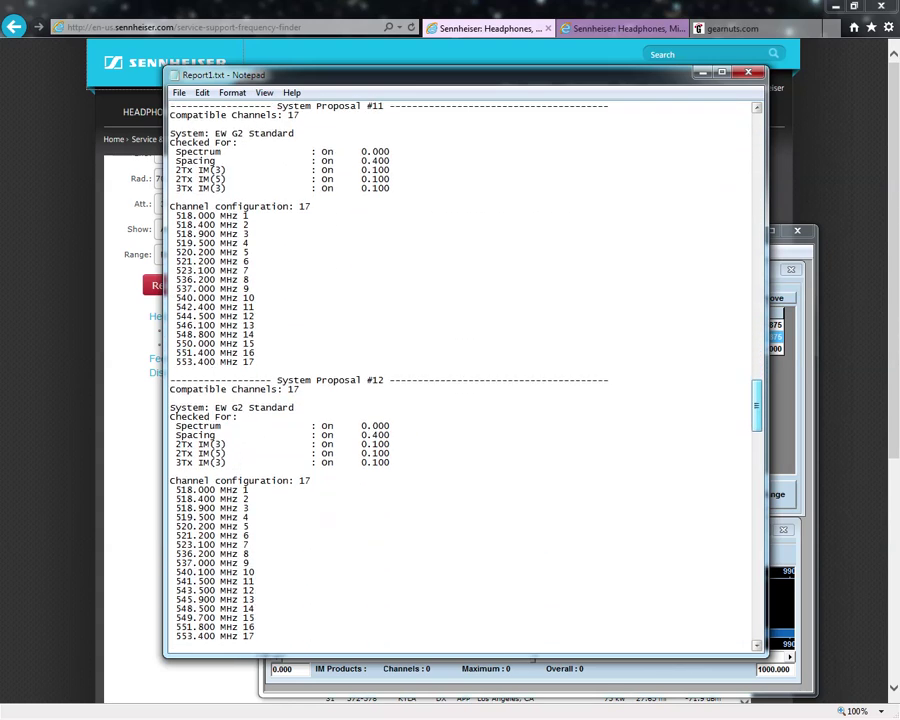
pyautogui.scroll(-20, 460, 370)
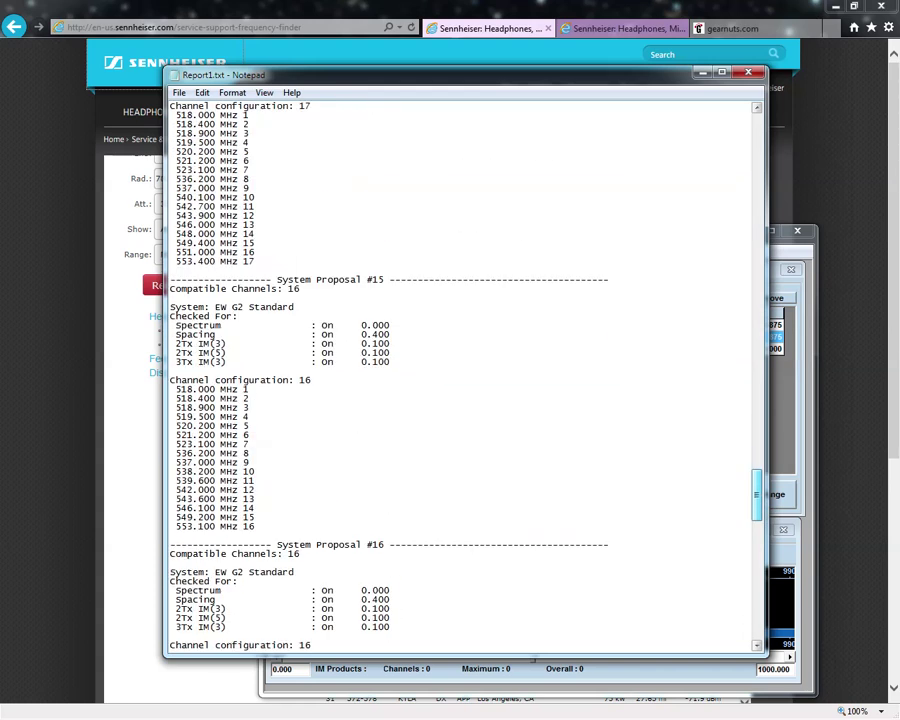
pyautogui.scroll(12, 460, 375)
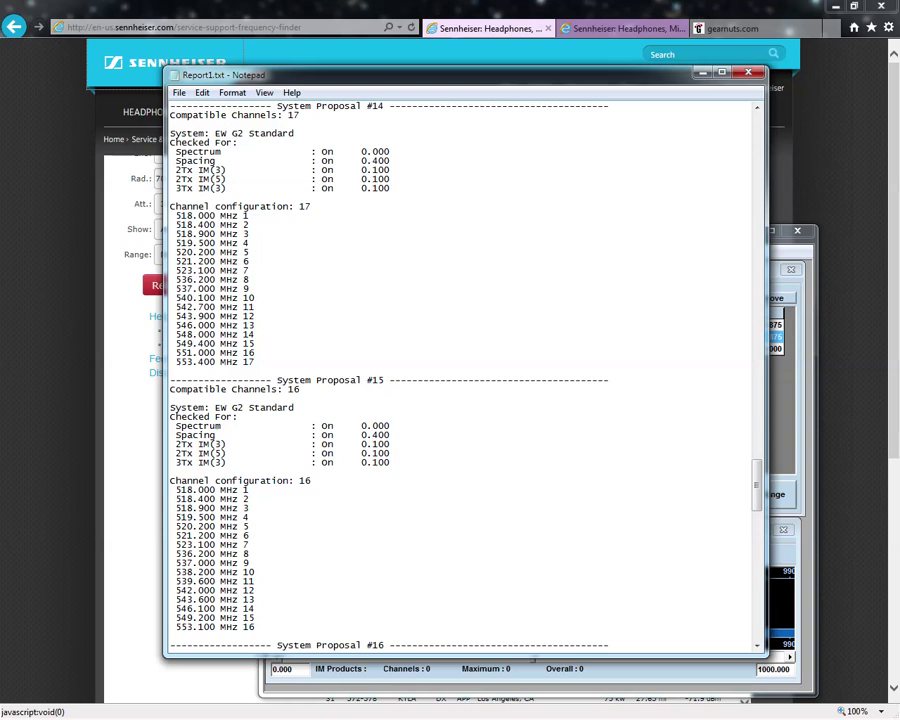
pyautogui.hotkey('ctrl', 'a')
pyautogui.hotkey('ctrl', 'v')
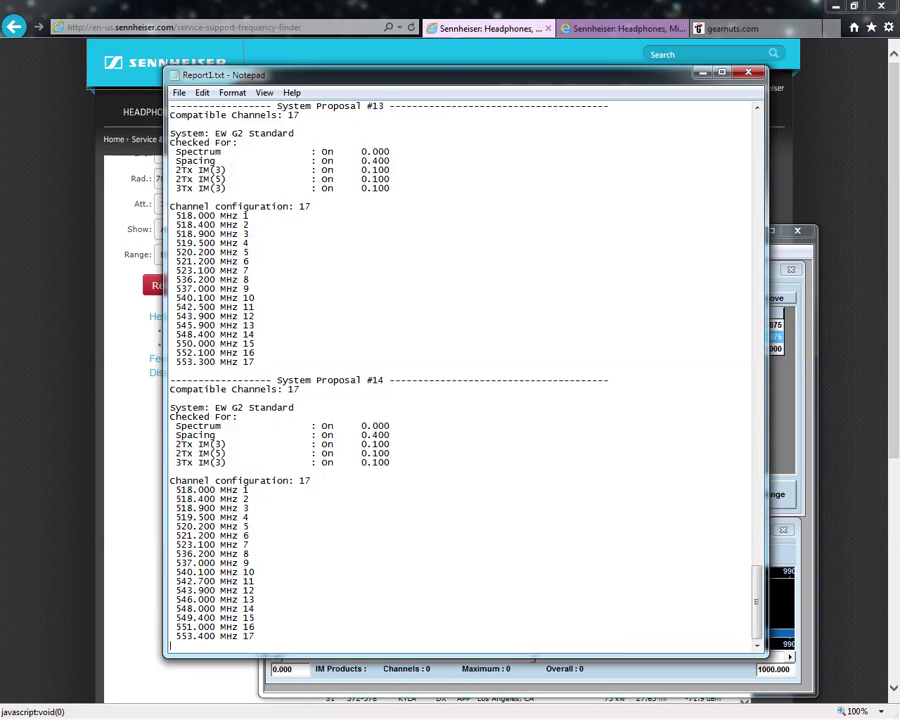
# Review the remaining proposals back to System Proposal #1 and briefly highlight its 17th channel line, 553.300 MHz.
pyautogui.moveTo(756, 602); pyautogui.dragTo(756, 600)
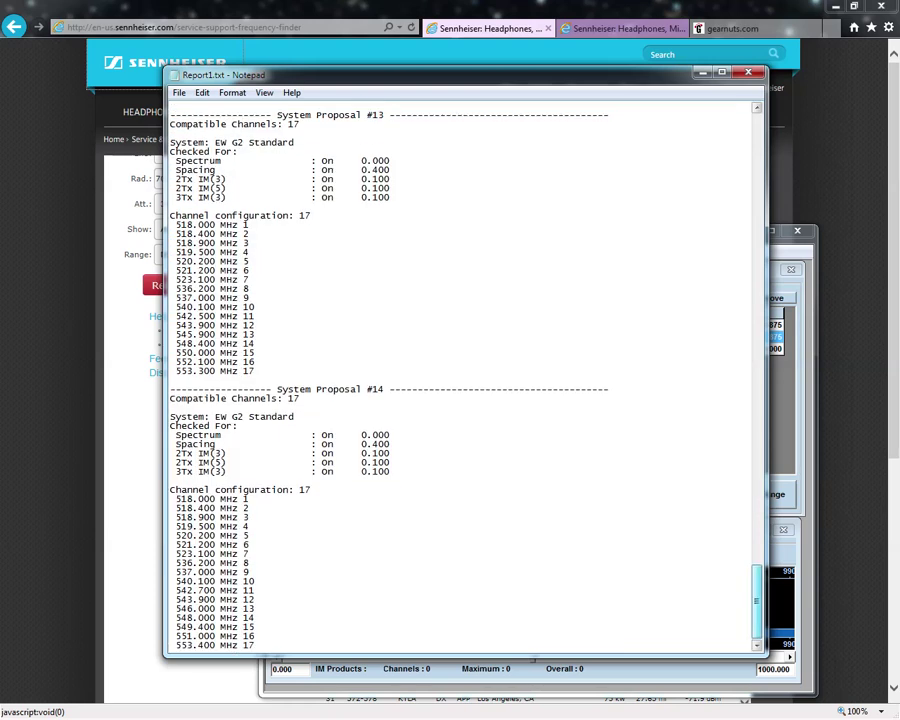
pyautogui.scroll(20, 460, 375)
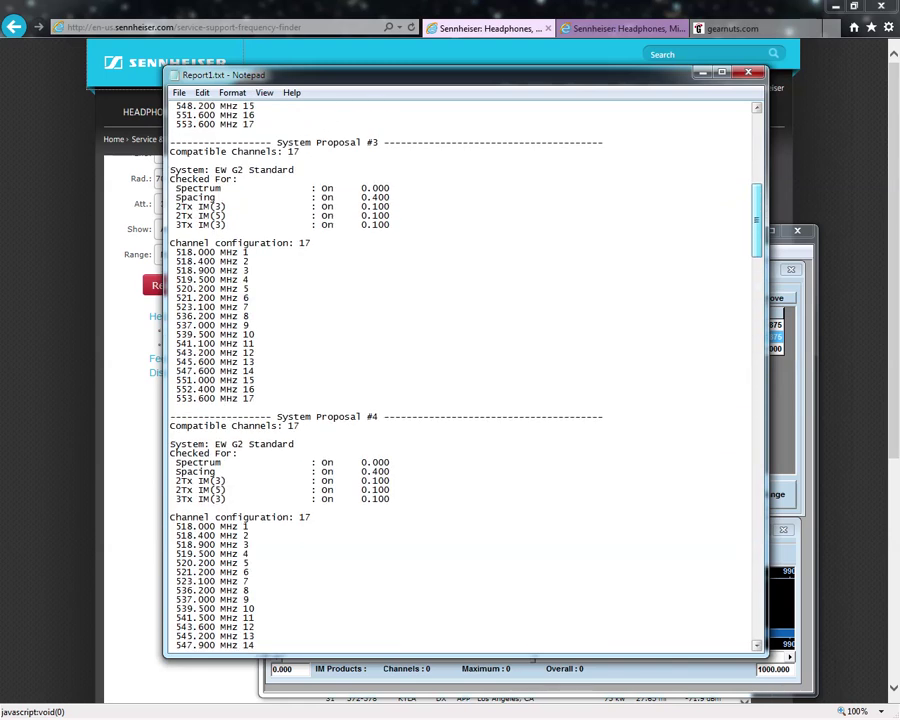
pyautogui.scroll(14, 460, 375)
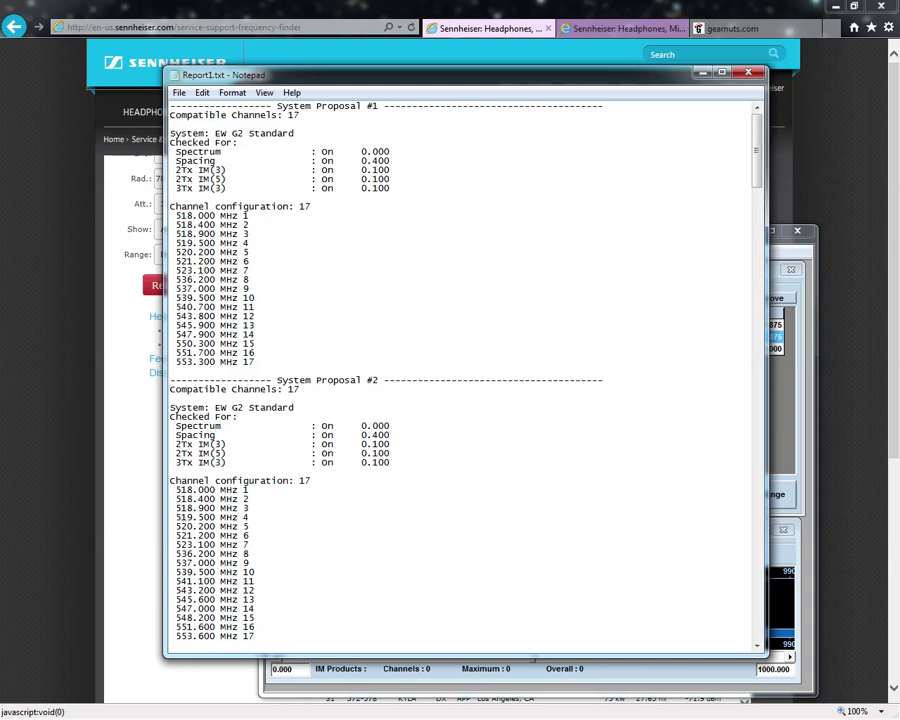
pyautogui.hotkey('shift', 'Right')
pyautogui.hotkey('shift', 'Right')
pyautogui.hotkey('shift', 'Right')
pyautogui.hotkey('shift', 'Right')
pyautogui.hotkey('shift', 'Right')
pyautogui.hotkey('shift', 'Right')
pyautogui.hotkey('shift', 'Right')
pyautogui.hotkey('shift', 'Right')
pyautogui.hotkey('shift', 'Right')
pyautogui.hotkey('shift', 'Right')
pyautogui.hotkey('shift', 'Right')
pyautogui.hotkey('shift', 'Right')
pyautogui.hotkey('shift', 'Right')
pyautogui.hotkey('shift', 'Right')
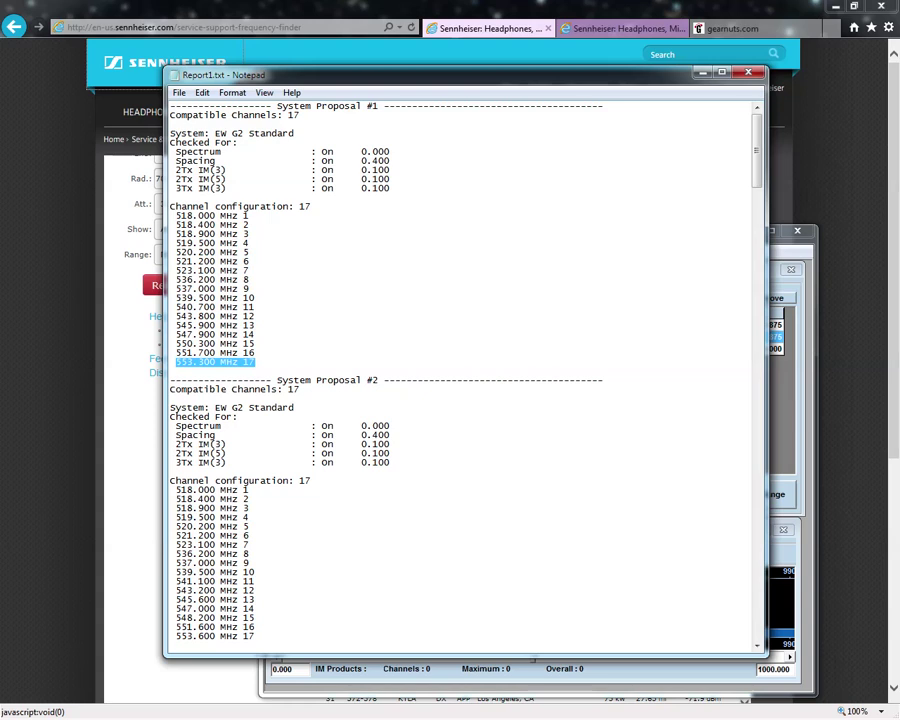
pyautogui.click(255, 362)
# Compare System Proposals #1 and #2, and move the report window aside to uncover the spectrum range table behind it.
pyautogui.scroll(-3, 463, 375)
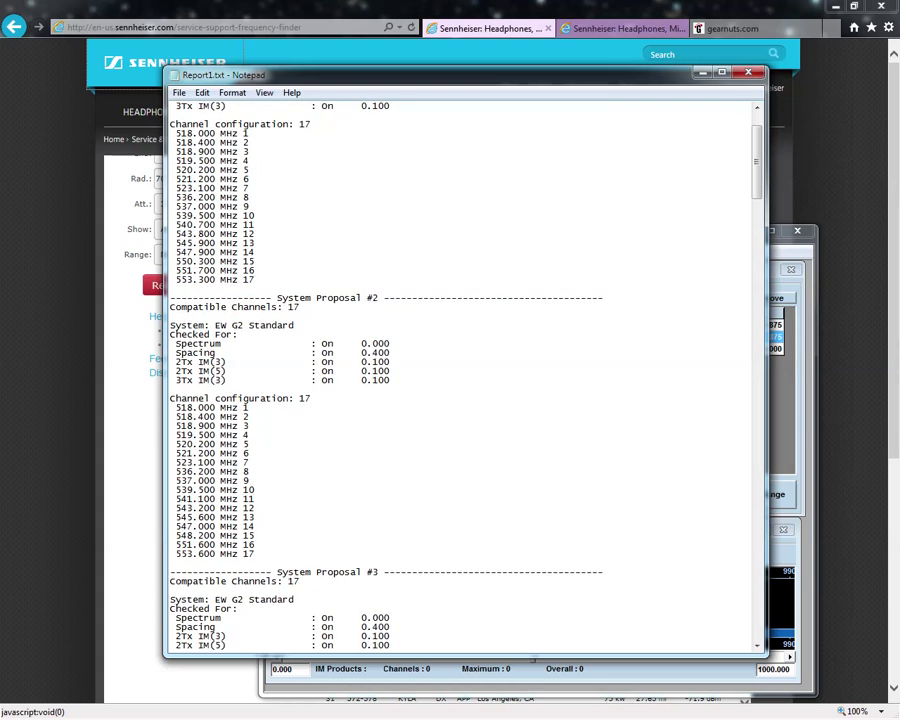
pyautogui.scroll(3, 460, 375)
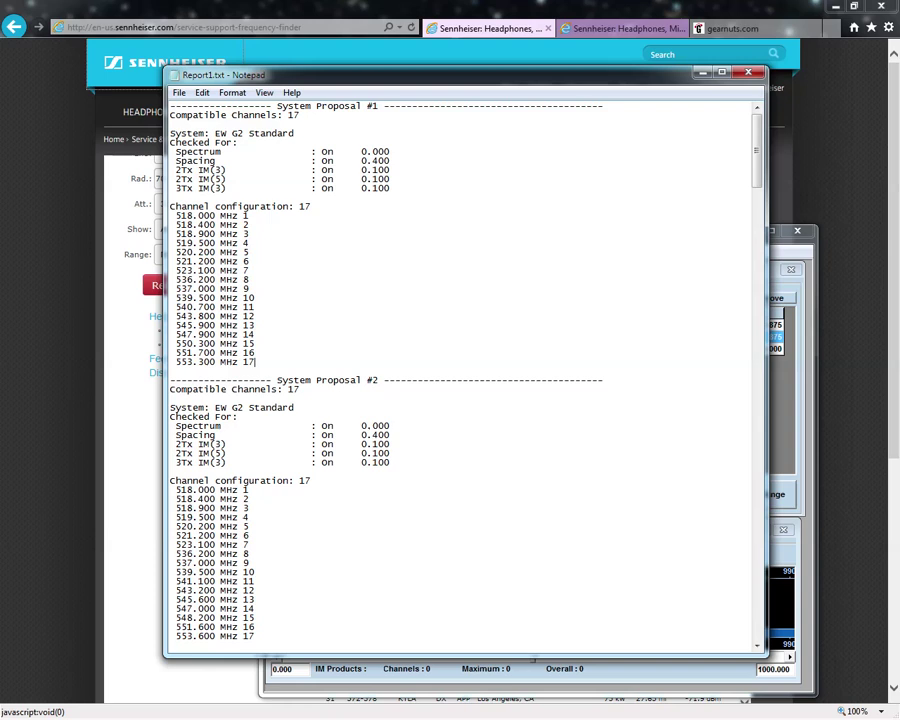
pyautogui.moveTo(465, 75); pyautogui.dragTo(386, 85)
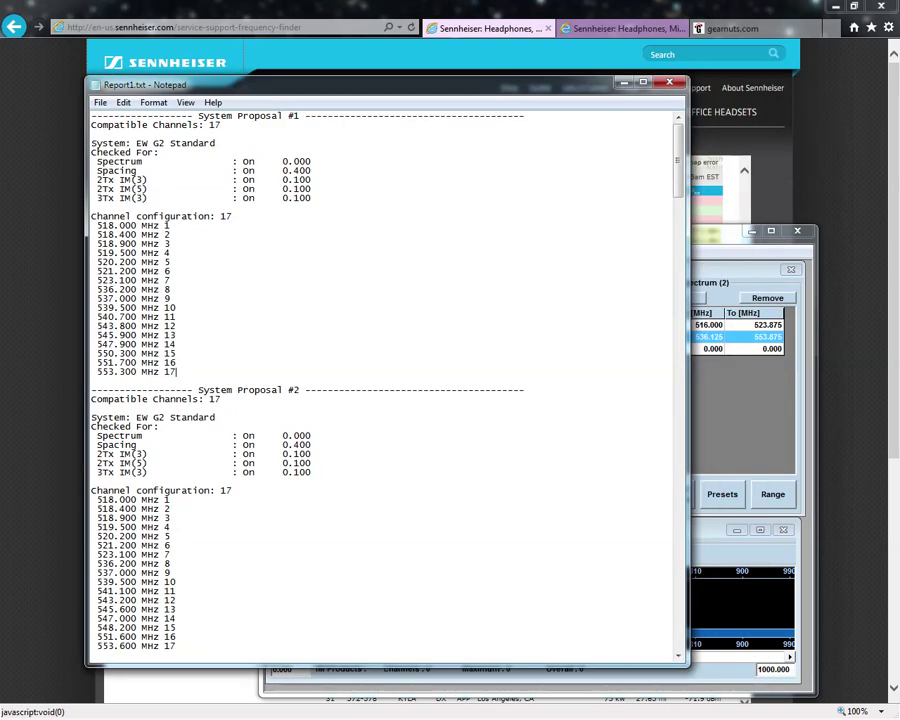